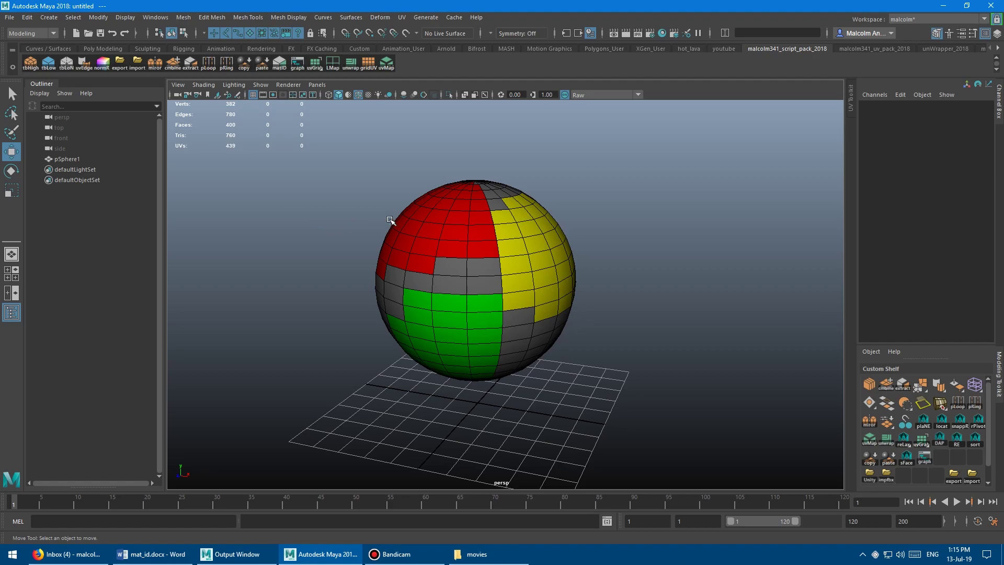
# Switch the sphere to face selection and use the matID script on one yellow face to select all yellow faces.
pyautogui.keyDown('alt'); pyautogui.moveTo(390, 219); pyautogui.dragTo(312, 170); pyautogui.keyUp('alt')
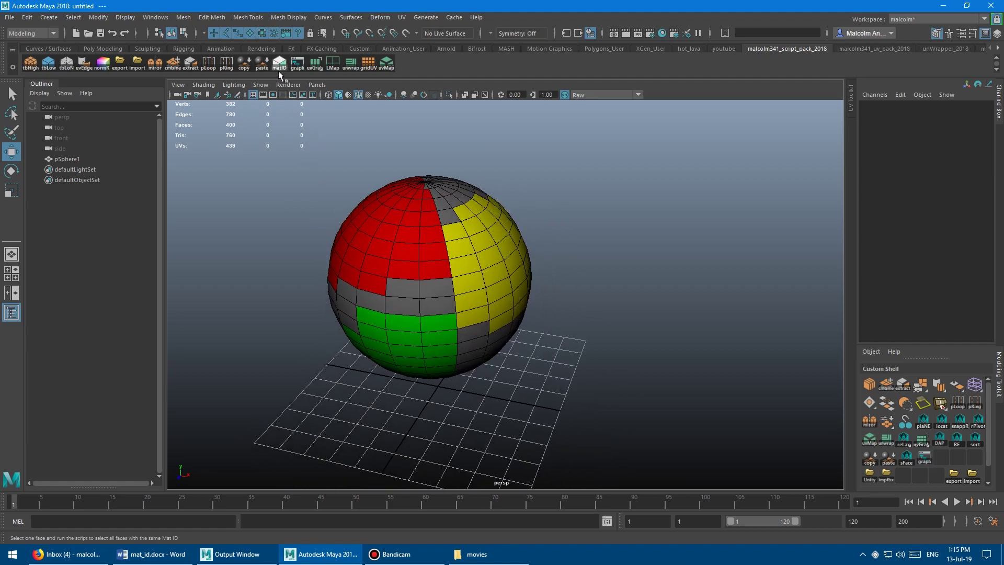
pyautogui.keyDown('alt'); pyautogui.moveTo(419, 181); pyautogui.dragTo(472, 192); pyautogui.keyUp('alt')
pyautogui.click(408, 196)
pyautogui.keyDown('alt'); pyautogui.moveTo(344, 235); pyautogui.dragTo(373, 209); pyautogui.keyUp('alt')
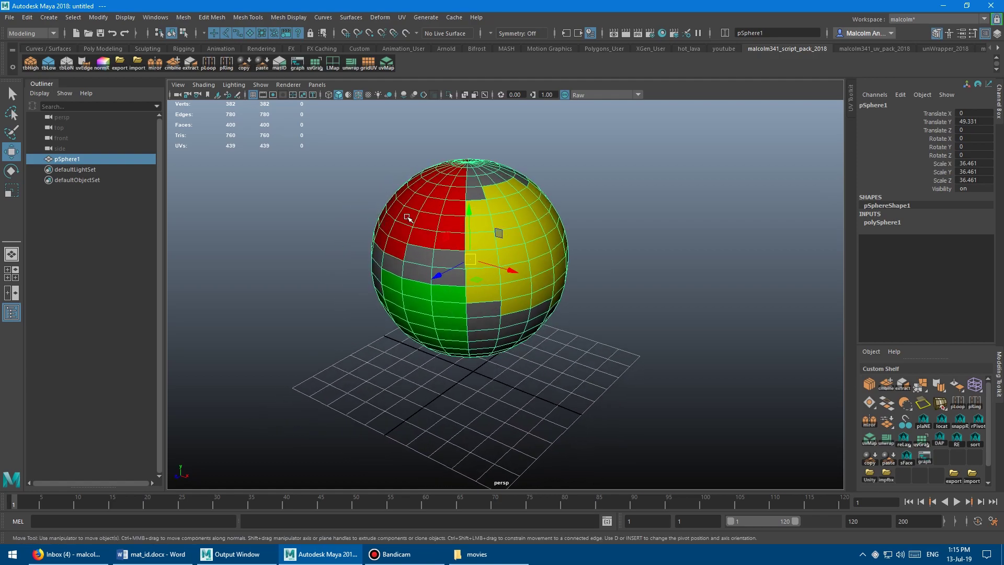
pyautogui.moveTo(445, 192); pyautogui.dragTo(447, 221, button='right')
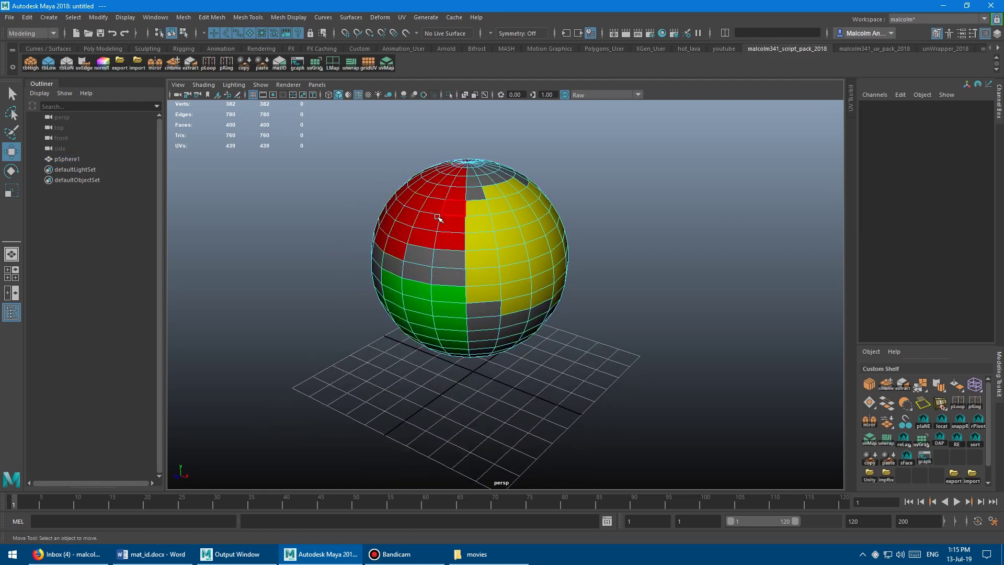
pyautogui.click(503, 220)
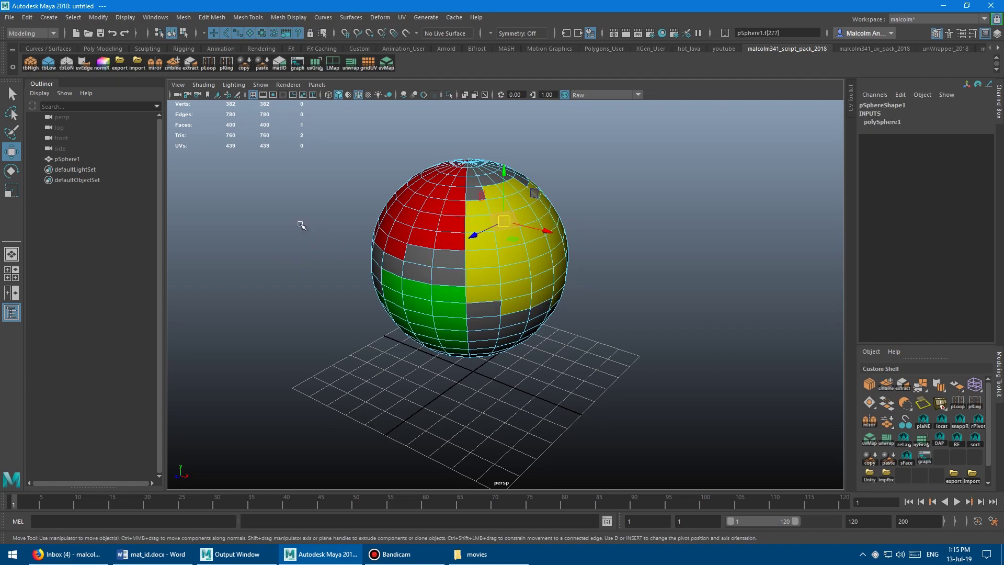
pyautogui.click(280, 65)
pyautogui.keyDown('alt'); pyautogui.moveTo(312, 150); pyautogui.dragTo(302, 250); pyautogui.keyUp('alt')
# Run the matID script from a single red face to select every face with the red material.
pyautogui.click(439, 206)
pyautogui.click(277, 64)
pyautogui.keyDown('alt'); pyautogui.moveTo(305, 287); pyautogui.dragTo(316, 246); pyautogui.keyUp('alt')
# Select all green faces from one green face by repeating the matID script, and undo a test move of them.
pyautogui.click(448, 294)
pyautogui.keyDown('alt'); pyautogui.moveTo(316, 325); pyautogui.dragTo(322, 283); pyautogui.keyUp('alt')
pyautogui.press('g')
pyautogui.moveTo(324, 282); pyautogui.dragTo(311, 282, button='middle')
pyautogui.hotkey('ctrl', 'z')
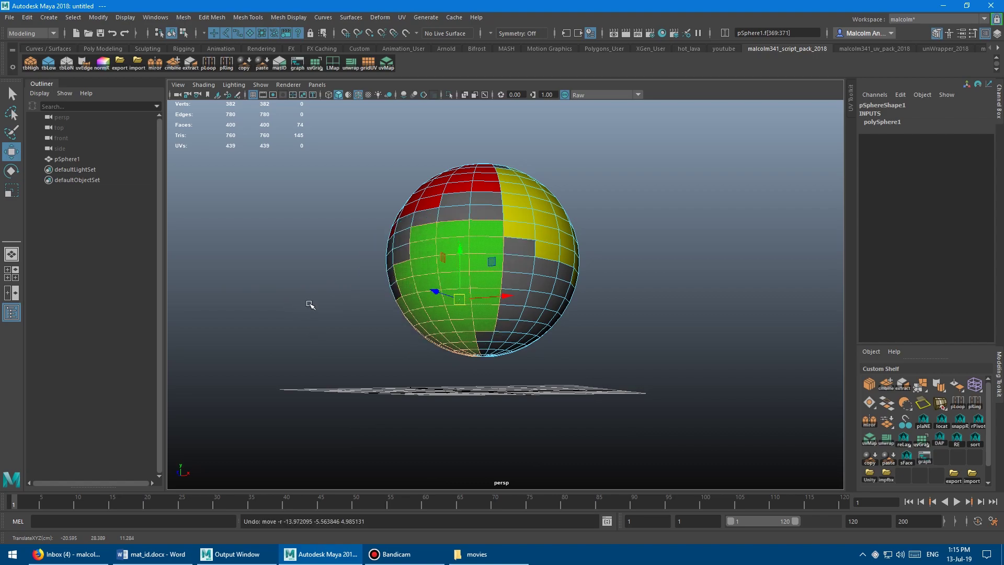
# Select all grey faces from one grey face by repeating the matID script, and clear the selection.
pyautogui.keyDown('alt'); pyautogui.moveTo(309, 303); pyautogui.dragTo(284, 367); pyautogui.keyUp('alt')
pyautogui.click(429, 269)
pyautogui.press('g')
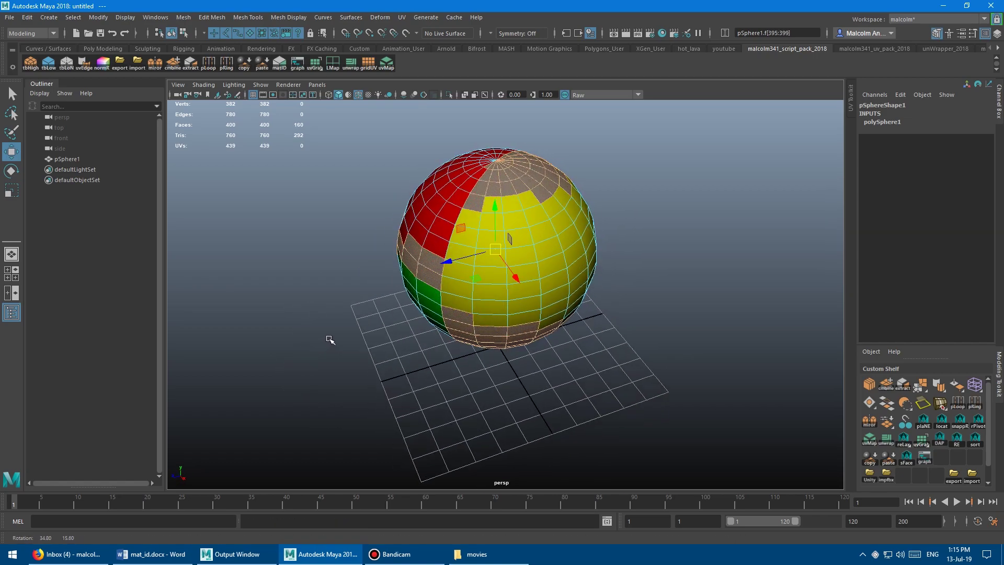
pyautogui.click(355, 186)
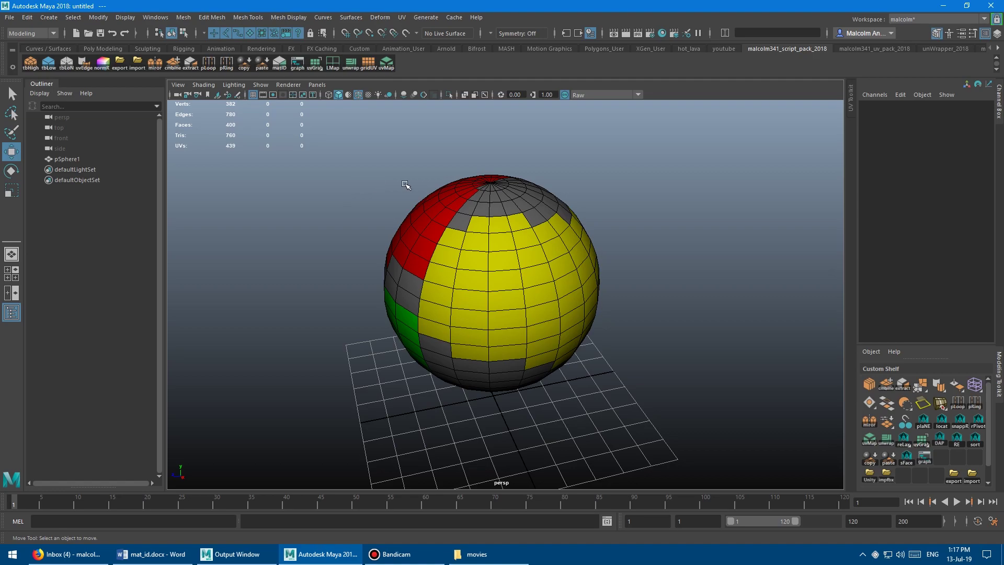
# Open the Hypershade and move its window away from the sphere so both can be seen.
pyautogui.keyDown('alt'); pyautogui.moveTo(406, 185); pyautogui.dragTo(365, 193); pyautogui.keyUp('alt')
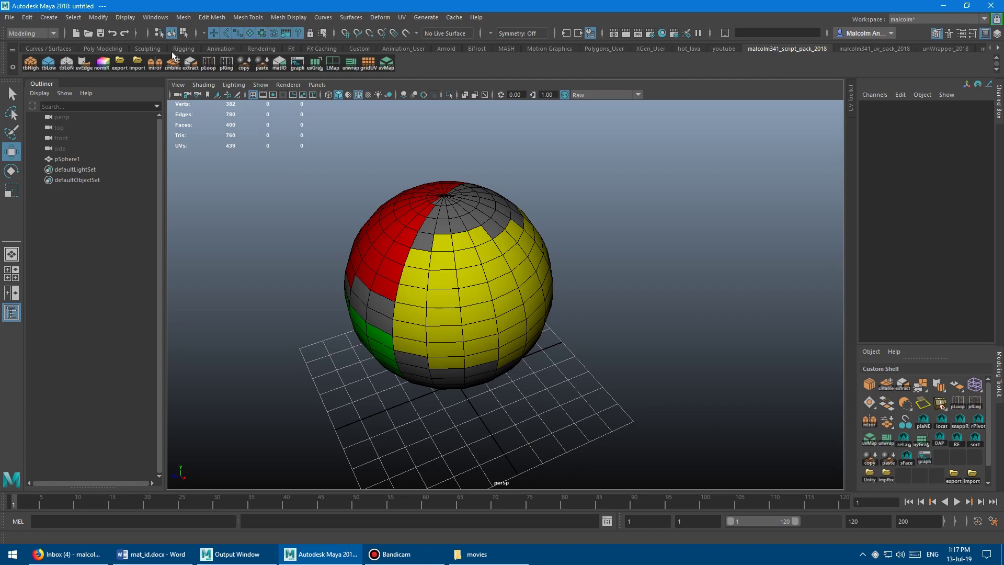
pyautogui.click(153, 18)
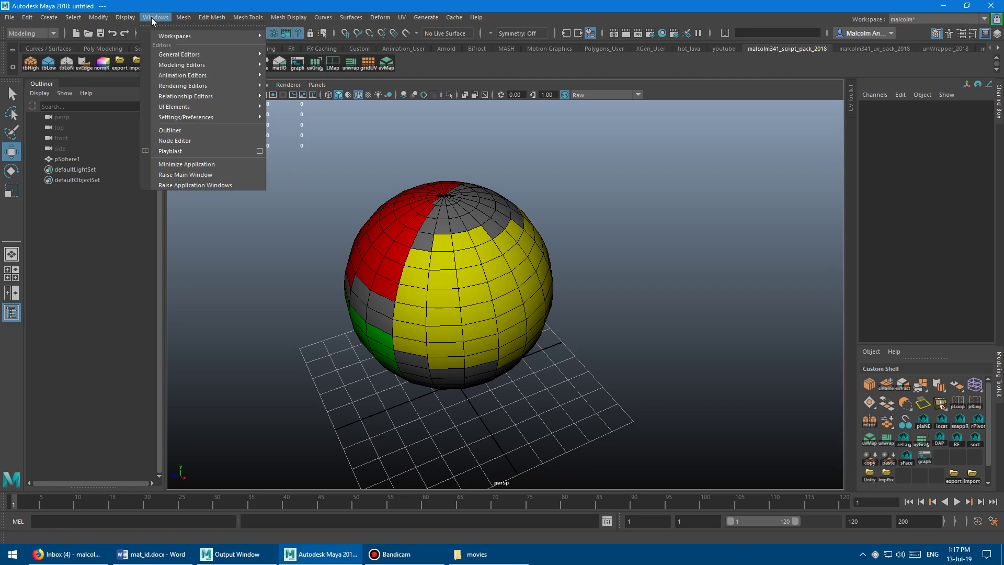
pyautogui.moveTo(193, 85)
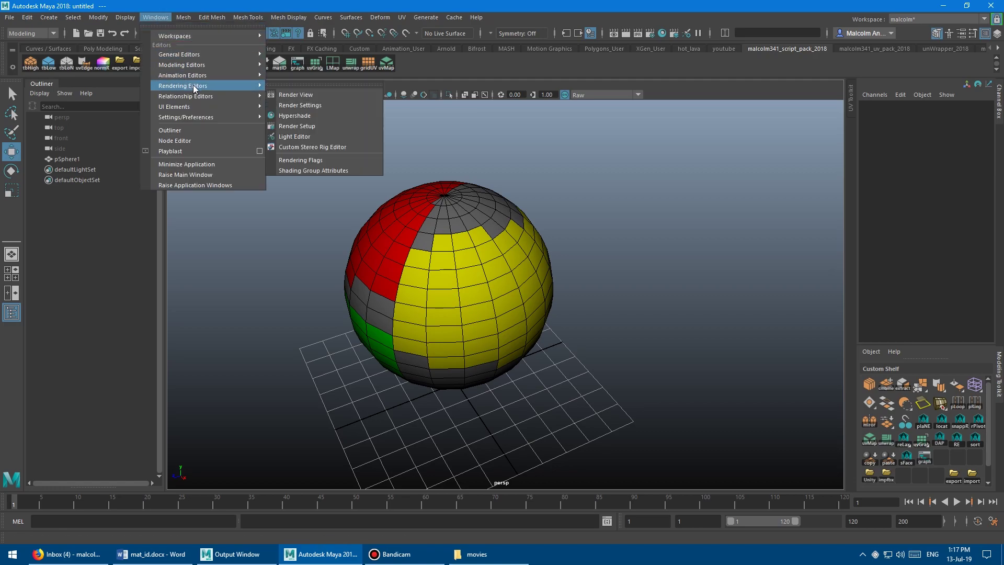
pyautogui.click(296, 114)
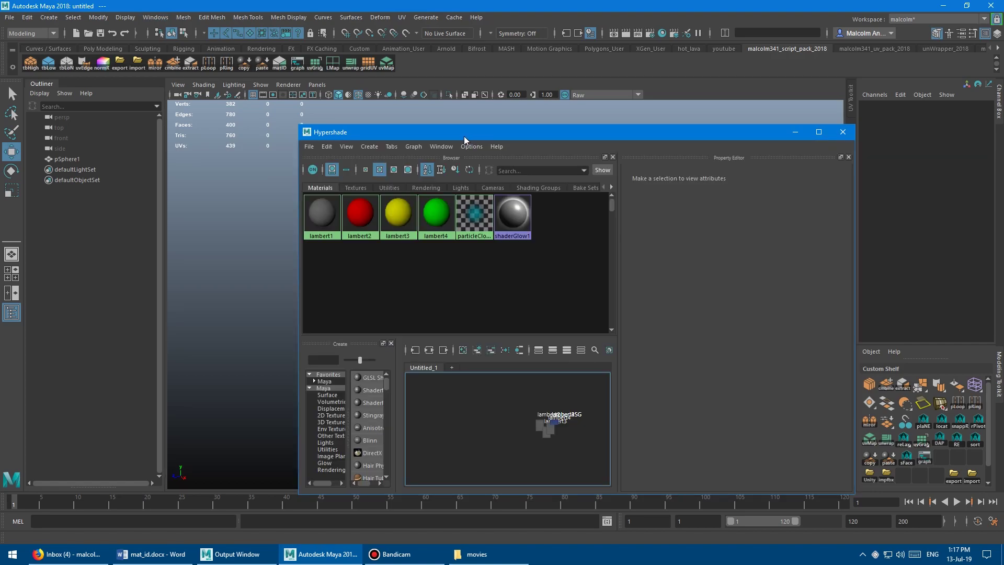
pyautogui.moveTo(465, 137); pyautogui.dragTo(610, 116)
pyautogui.keyDown('alt'); pyautogui.moveTo(353, 196); pyautogui.dragTo(293, 202, button='right'); pyautogui.keyUp('alt')
pyautogui.keyDown('alt'); pyautogui.moveTo(397, 202); pyautogui.dragTo(308, 207, button='middle'); pyautogui.keyUp('alt')
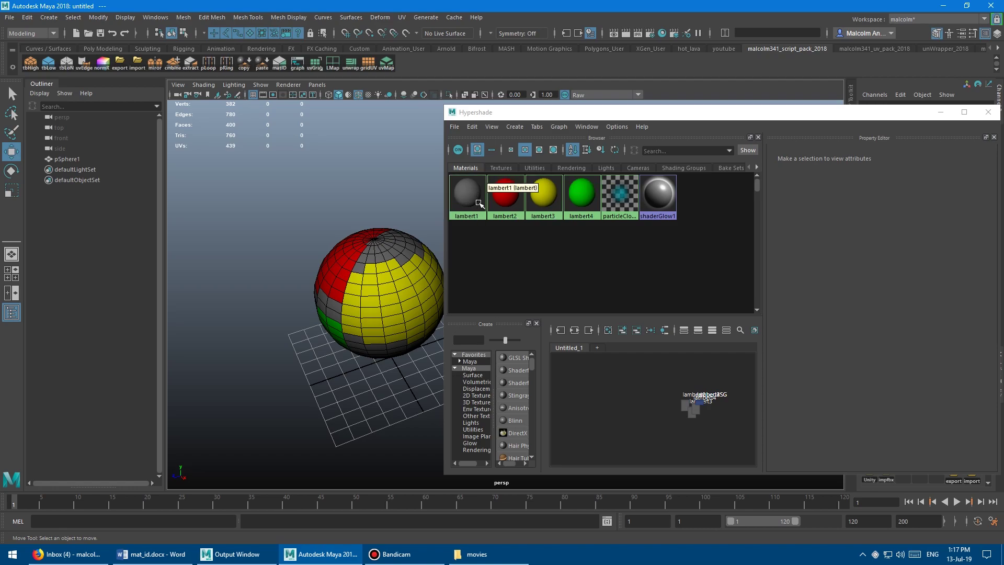
# Duplicate the multi-coloured sphere twice and space the copies out in a row beside the original.
pyautogui.keyDown('alt'); pyautogui.moveTo(371, 235); pyautogui.dragTo(323, 233, button='middle'); pyautogui.keyUp('alt')
pyautogui.keyDown('alt'); pyautogui.moveTo(322, 234); pyautogui.dragTo(274, 227, button='right'); pyautogui.keyUp('alt')
pyautogui.keyDown('alt'); pyautogui.moveTo(325, 238); pyautogui.dragTo(327, 228); pyautogui.keyUp('alt')
pyautogui.keyDown('alt'); pyautogui.moveTo(327, 228); pyautogui.dragTo(269, 227, button='right'); pyautogui.keyUp('alt')
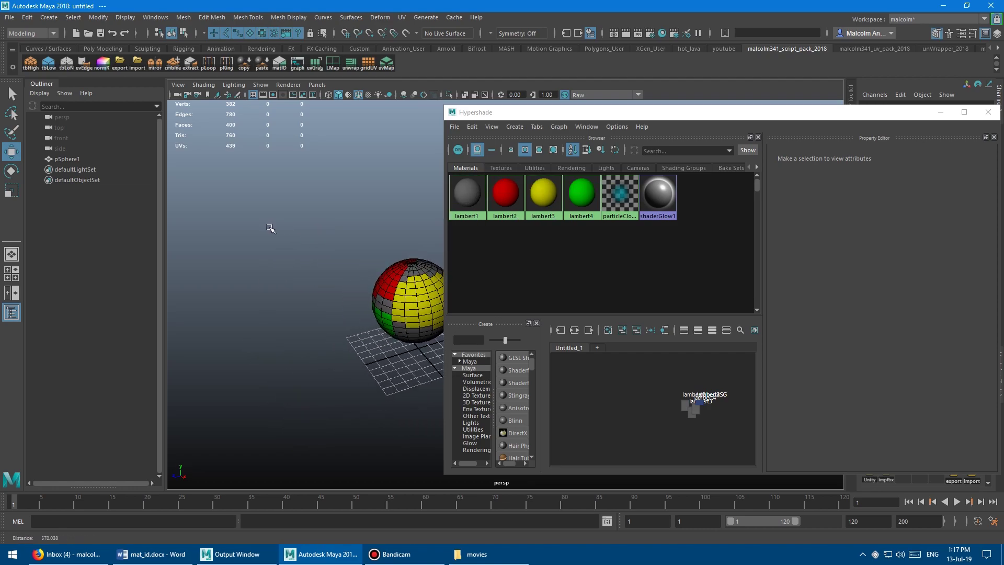
pyautogui.keyDown('alt'); pyautogui.moveTo(321, 240); pyautogui.dragTo(297, 224, button='middle'); pyautogui.keyUp('alt')
pyautogui.click(371, 267)
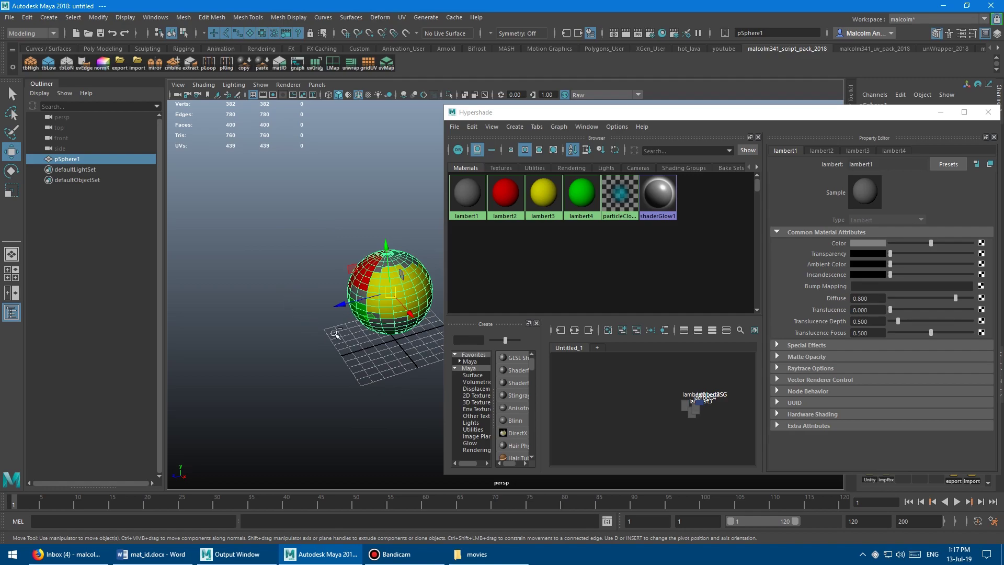
pyautogui.hotkey('ctrl', 'd')
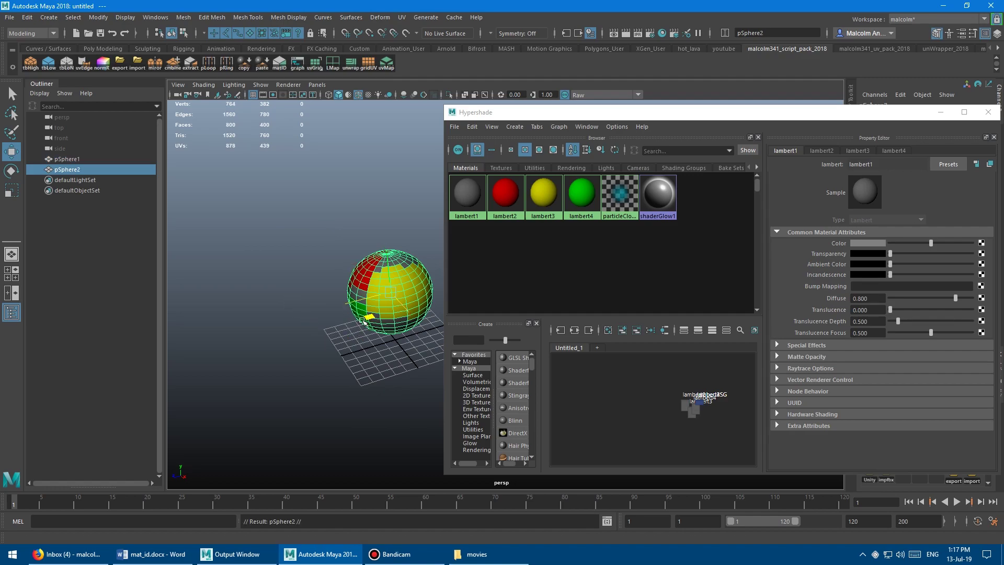
pyautogui.moveTo(370, 320); pyautogui.dragTo(286, 339, button='middle')
pyautogui.moveTo(285, 339)
pyautogui.keyDown('alt'); pyautogui.mouseDown()
pyautogui.moveTo(316, 333)
pyautogui.moveTo(282, 312)
pyautogui.moveTo(211, 310)
pyautogui.mouseUp(); pyautogui.keyUp('alt')
pyautogui.keyDown('alt'); pyautogui.moveTo(309, 356); pyautogui.dragTo(316, 325); pyautogui.keyUp('alt')
pyautogui.scroll(-3, 316, 325)
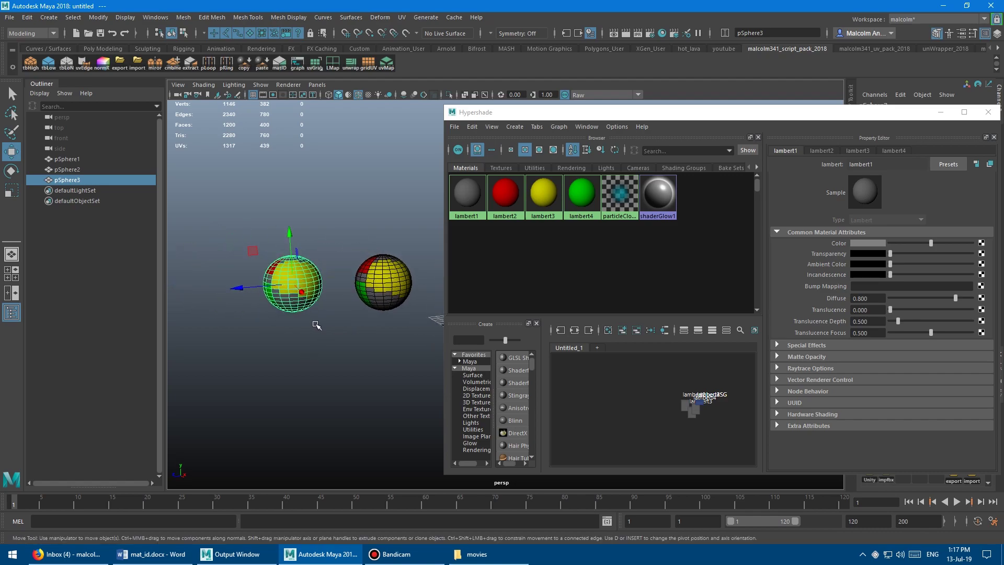
pyautogui.keyDown('alt'); pyautogui.moveTo(316, 325); pyautogui.dragTo(266, 327, button='middle'); pyautogui.keyUp('alt')
# Move the Hypershade window further aside so that all three spheres are uncovered.
pyautogui.moveTo(531, 113); pyautogui.dragTo(629, 115)
pyautogui.keyDown('alt'); pyautogui.moveTo(333, 226); pyautogui.dragTo(384, 220, button='middle'); pyautogui.keyUp('alt')
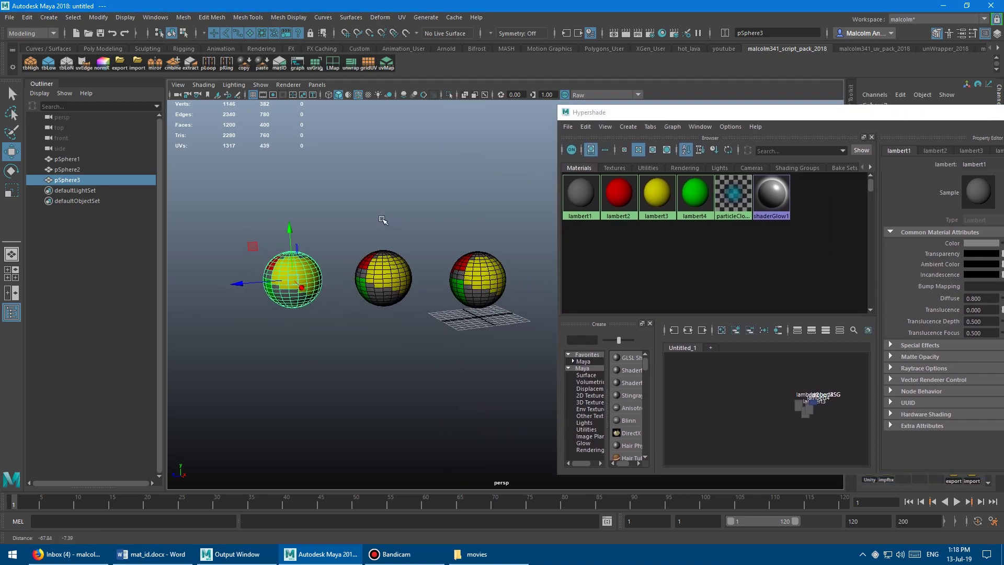
pyautogui.keyDown('alt'); pyautogui.moveTo(383, 219); pyautogui.dragTo(400, 231); pyautogui.keyUp('alt')
pyautogui.keyDown('alt'); pyautogui.moveTo(400, 230); pyautogui.dragTo(450, 231, button='right'); pyautogui.keyUp('alt')
pyautogui.keyDown('alt'); pyautogui.moveTo(423, 228); pyautogui.dragTo(453, 227, button='middle'); pyautogui.keyUp('alt')
pyautogui.keyDown('alt'); pyautogui.moveTo(453, 227); pyautogui.dragTo(427, 223, button='right'); pyautogui.keyUp('alt')
pyautogui.keyDown('alt'); pyautogui.moveTo(427, 224); pyautogui.dragTo(404, 222); pyautogui.keyUp('alt')
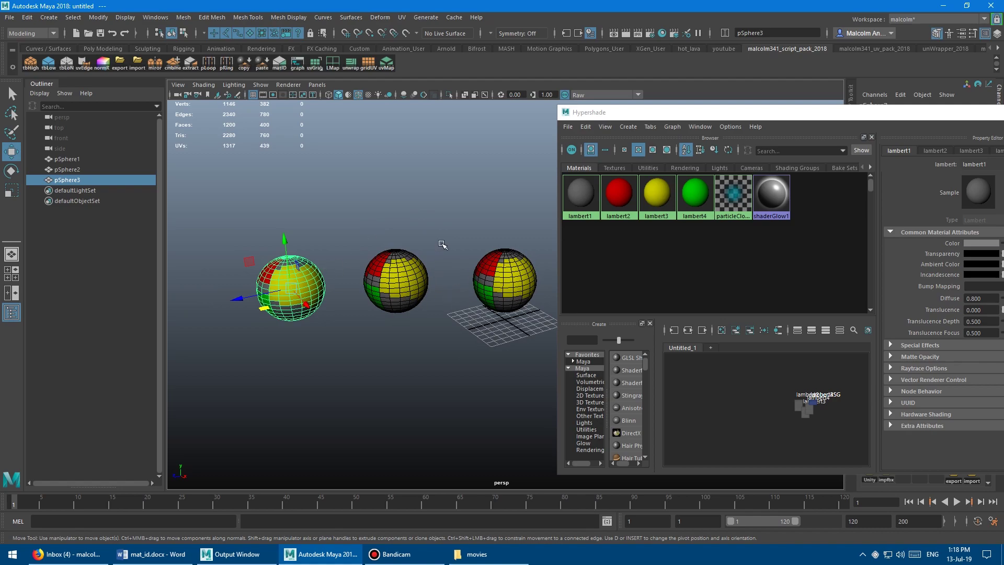
pyautogui.moveTo(442, 245)
pyautogui.keyDown('alt'); pyautogui.mouseDown()
pyautogui.moveTo(408, 240)
pyautogui.moveTo(427, 241)
pyautogui.mouseUp(); pyautogui.keyUp('alt')
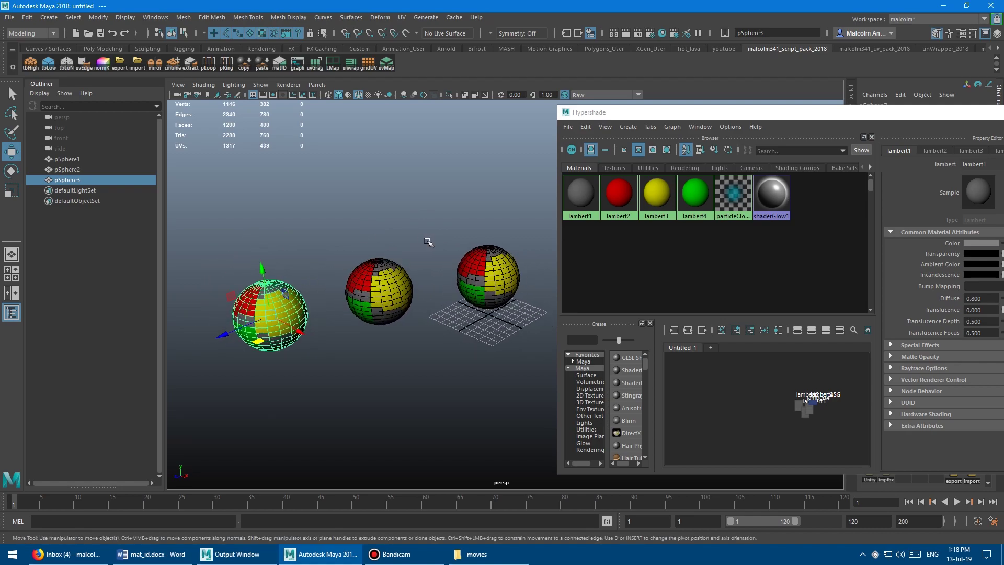
# Select everything assigned the red lambert2 material from the Hypershade, and undo a test move of the selected faces.
pyautogui.rightClick(616, 198)
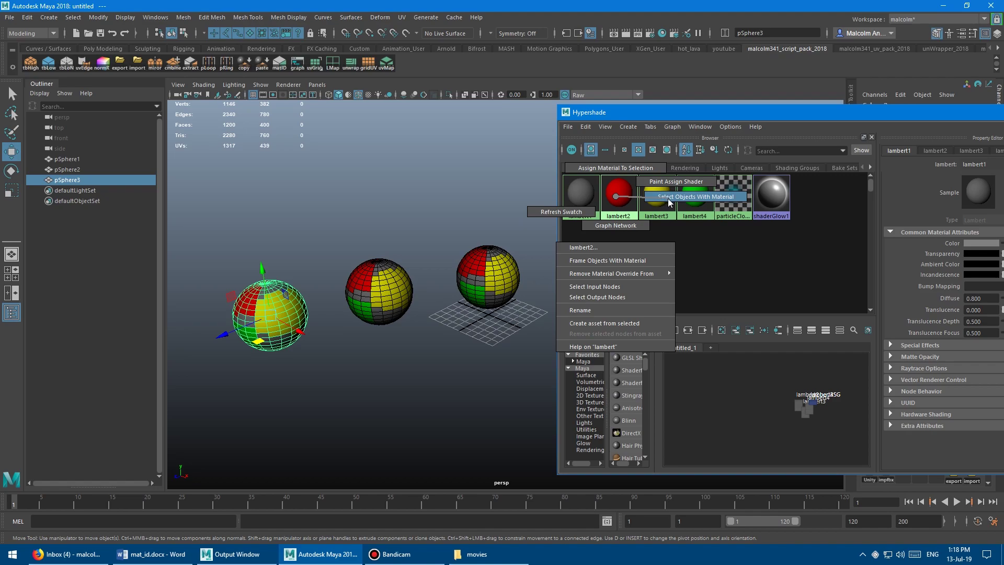
pyautogui.moveTo(668, 199); pyautogui.dragTo(668, 201, button='right')
pyautogui.keyDown('alt'); pyautogui.moveTo(433, 197); pyautogui.dragTo(462, 212); pyautogui.keyUp('alt')
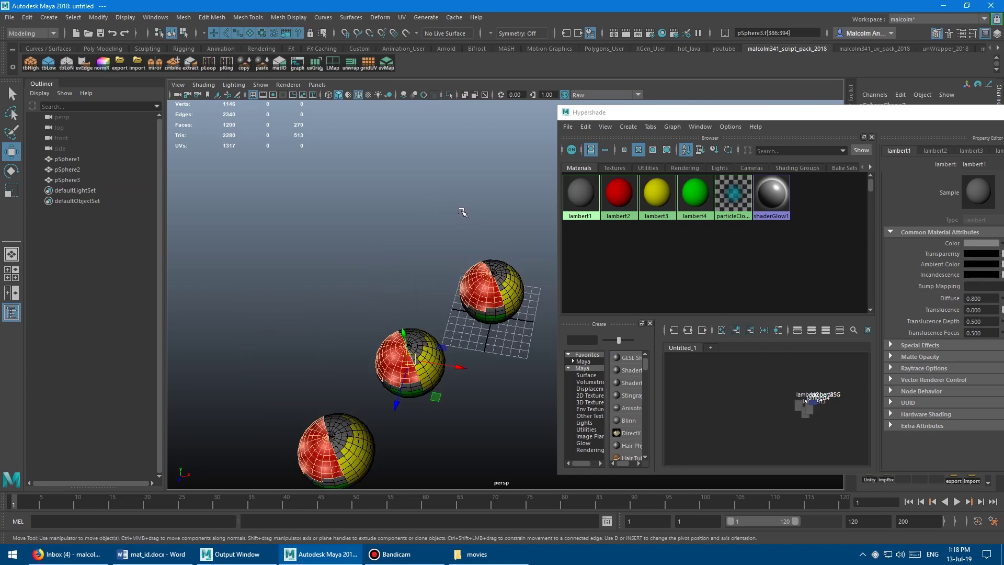
pyautogui.moveTo(461, 211); pyautogui.dragTo(404, 209, button='middle')
pyautogui.hotkey('ctrl', 'z')
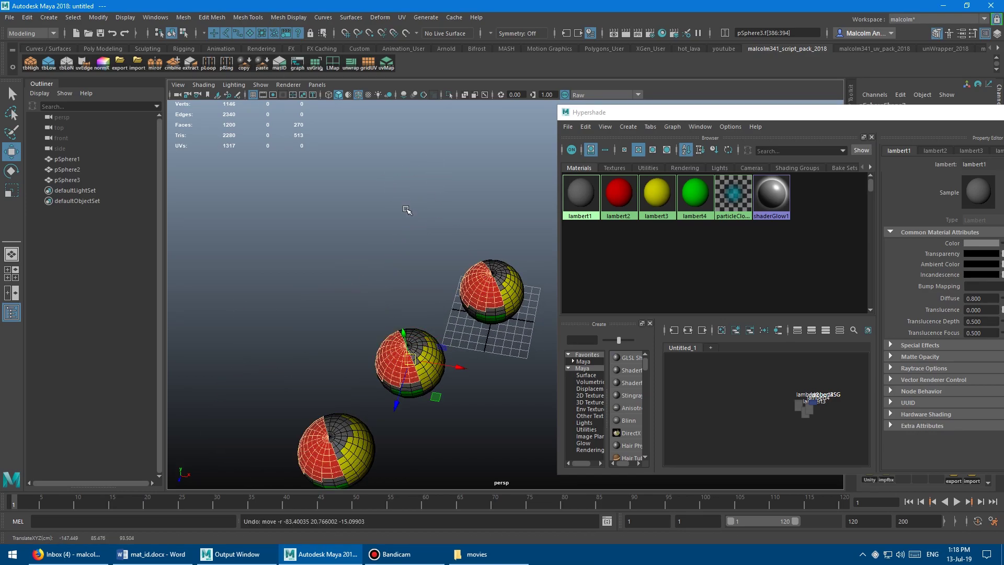
pyautogui.keyDown('alt'); pyautogui.moveTo(408, 210); pyautogui.dragTo(326, 178); pyautogui.keyUp('alt')
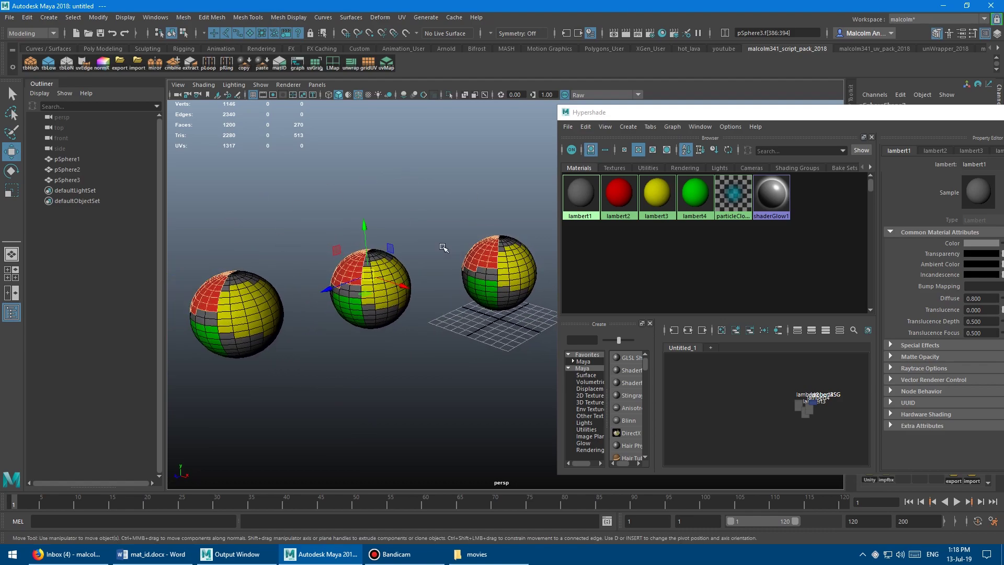
pyautogui.keyDown('alt'); pyautogui.moveTo(453, 244); pyautogui.dragTo(465, 275); pyautogui.keyUp('alt')
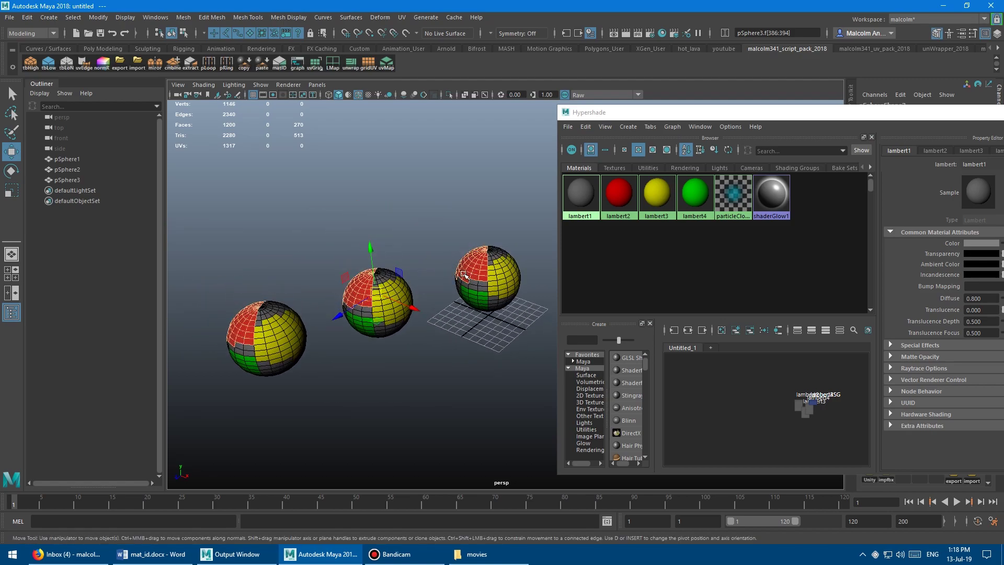
# Use the matID script on a red face to select only the original sphere's red faces, and undo a test move.
pyautogui.click(504, 279)
pyautogui.keyDown('alt'); pyautogui.moveTo(403, 262); pyautogui.dragTo(454, 278, button='right'); pyautogui.keyUp('alt')
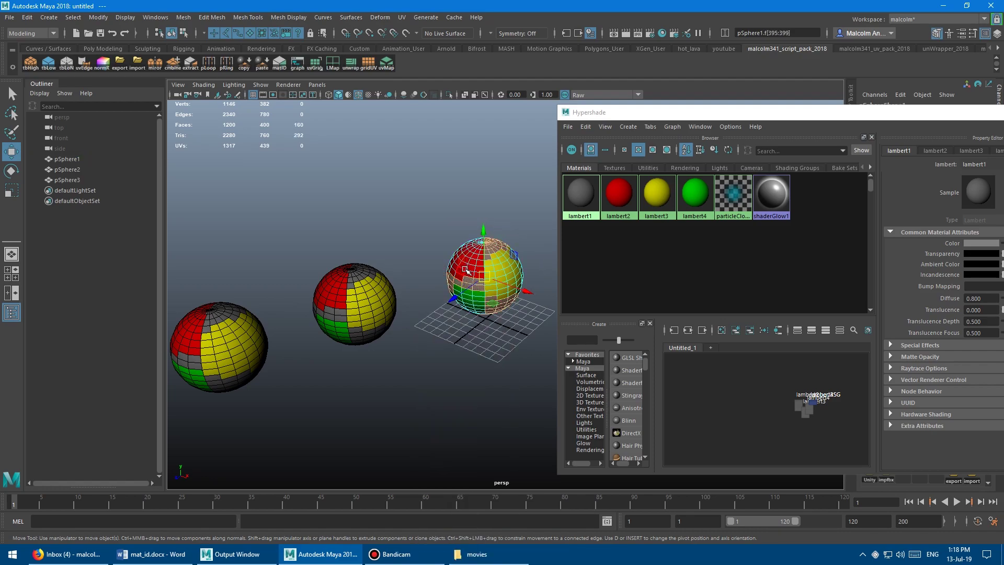
pyautogui.click(471, 271)
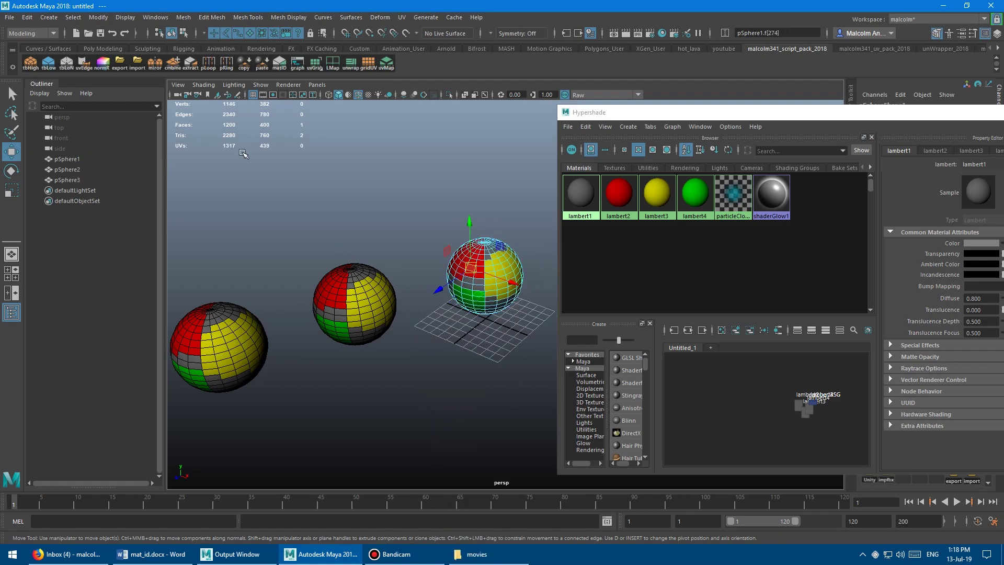
pyautogui.click(277, 66)
pyautogui.keyDown('alt'); pyautogui.moveTo(330, 178); pyautogui.dragTo(335, 183); pyautogui.keyUp('alt')
pyautogui.moveTo(345, 173); pyautogui.dragTo(349, 274, button='middle')
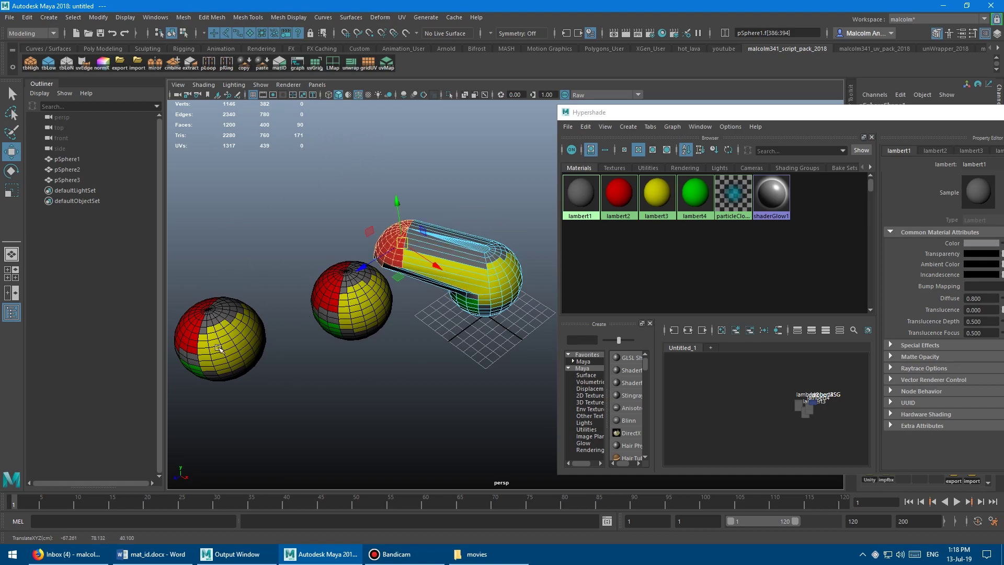
pyautogui.hotkey('ctrl', 'z')
pyautogui.keyDown('alt'); pyautogui.moveTo(385, 352); pyautogui.dragTo(374, 299); pyautogui.keyUp('alt')
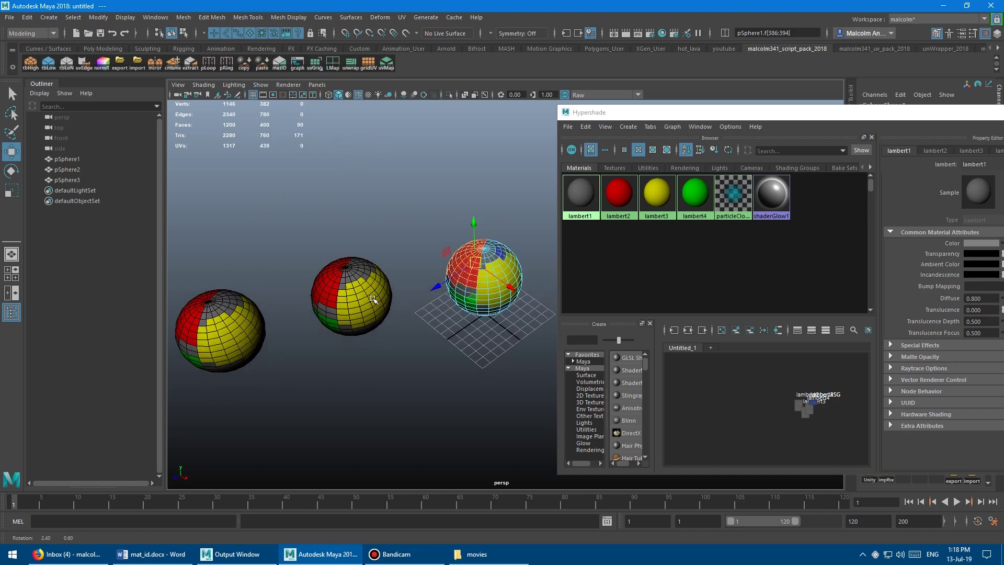
# Select everything assigned the green lambert4 material from the Hypershade, and undo a test move of the selected faces.
pyautogui.keyDown('alt'); pyautogui.moveTo(373, 298); pyautogui.dragTo(348, 299, button='right'); pyautogui.keyUp('alt')
pyautogui.keyDown('alt'); pyautogui.moveTo(347, 299); pyautogui.dragTo(371, 299, button='middle'); pyautogui.keyUp('alt')
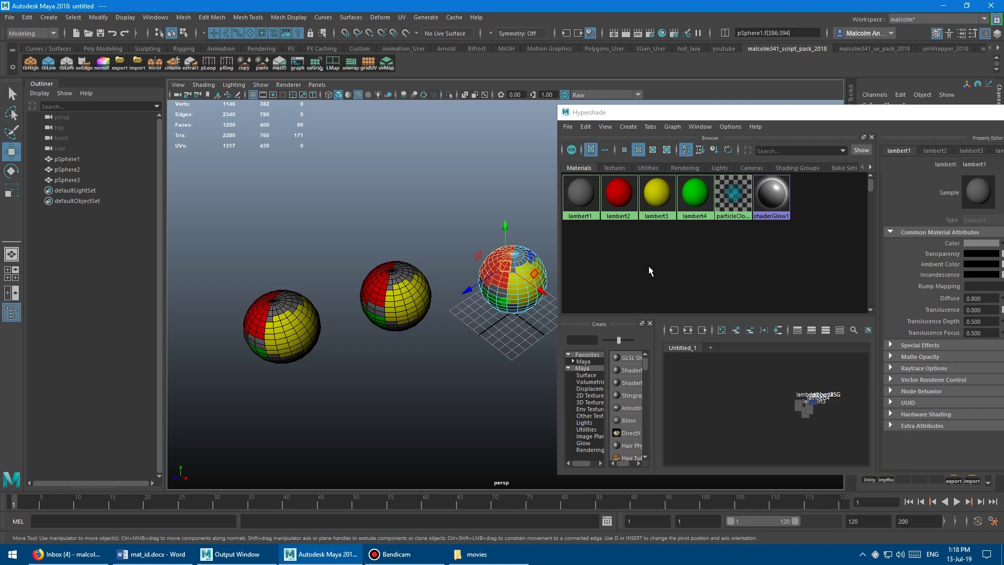
pyautogui.rightClick(689, 199)
pyautogui.moveTo(688, 199); pyautogui.dragTo(717, 197, button='right')
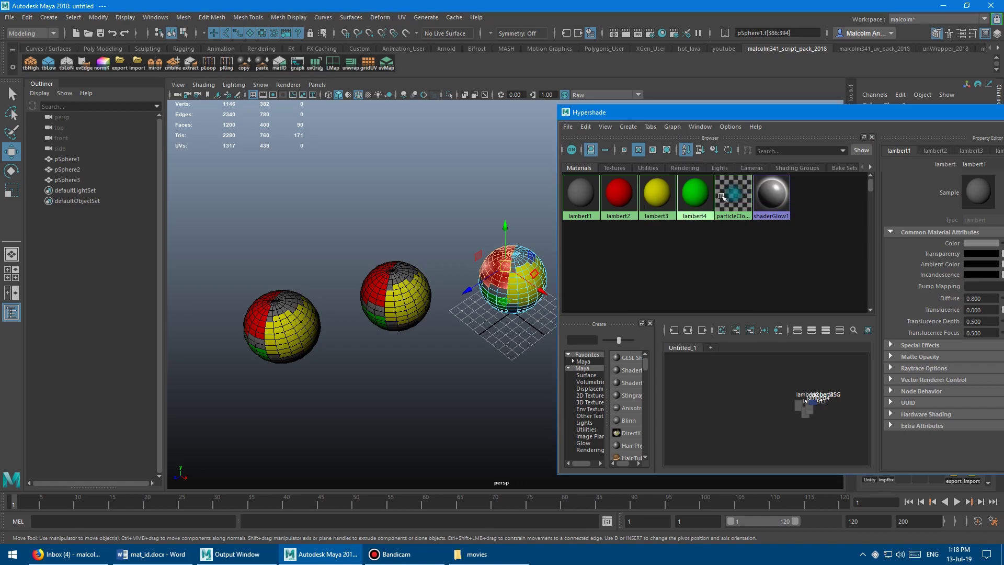
pyautogui.moveTo(431, 218); pyautogui.dragTo(347, 242, button='middle')
pyautogui.hotkey('ctrl', 'z')
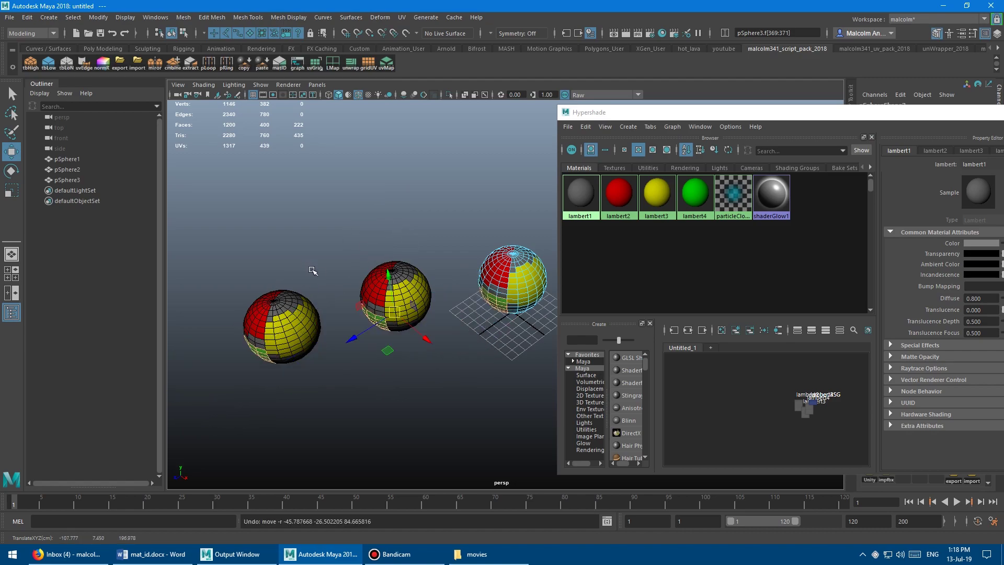
pyautogui.keyDown('alt'); pyautogui.moveTo(313, 270); pyautogui.dragTo(376, 243); pyautogui.keyUp('alt')
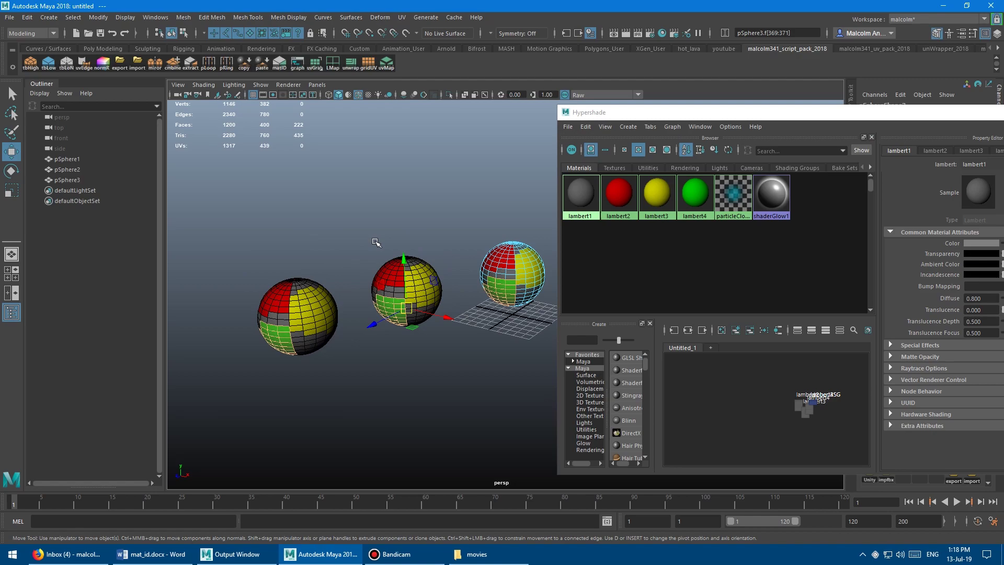
pyautogui.keyDown('alt'); pyautogui.moveTo(436, 237); pyautogui.dragTo(368, 253, button='middle'); pyautogui.keyUp('alt')
pyautogui.keyDown('alt'); pyautogui.moveTo(368, 253); pyautogui.dragTo(477, 267, button='right'); pyautogui.keyUp('alt')
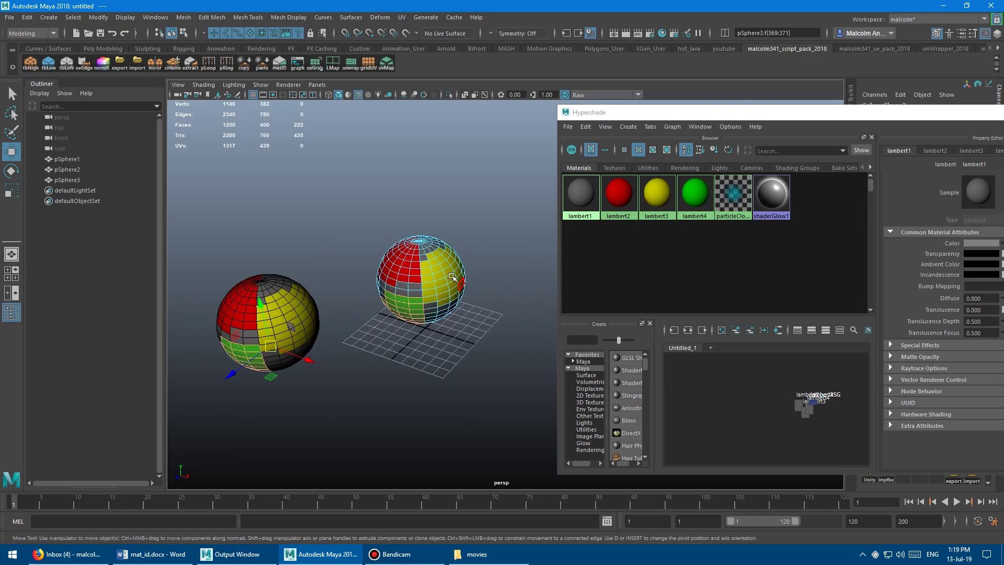
# Use the matID script on a grey face to select only the original sphere's grey faces, and undo a test move.
pyautogui.click(447, 271)
pyautogui.keyDown('alt'); pyautogui.moveTo(401, 352); pyautogui.dragTo(396, 275); pyautogui.keyUp('alt')
pyautogui.click(397, 277)
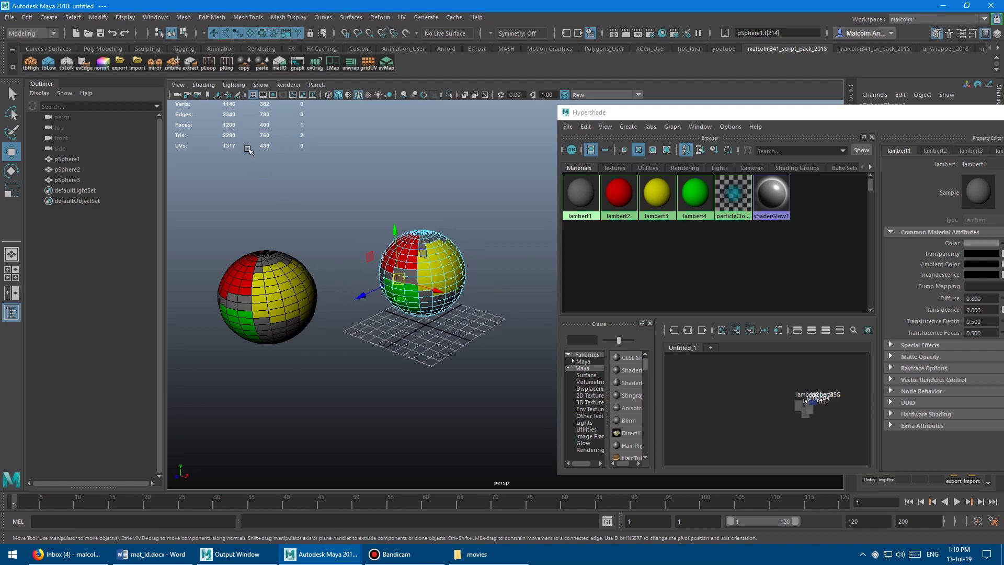
pyautogui.click(278, 65)
pyautogui.keyDown('alt'); pyautogui.moveTo(302, 144); pyautogui.dragTo(347, 159); pyautogui.keyUp('alt')
pyautogui.moveTo(347, 159); pyautogui.dragTo(322, 159, button='middle')
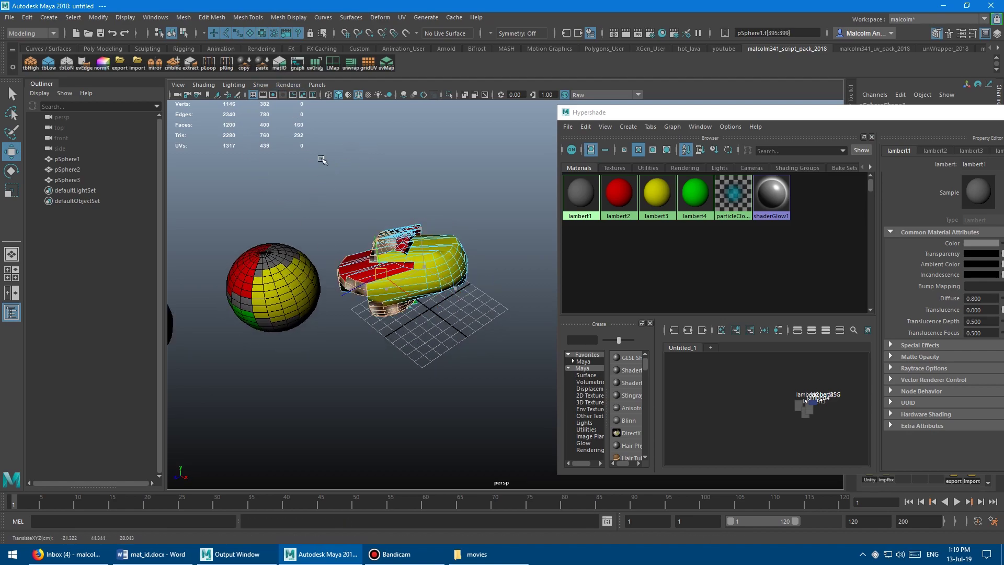
pyautogui.hotkey('ctrl', 'z')
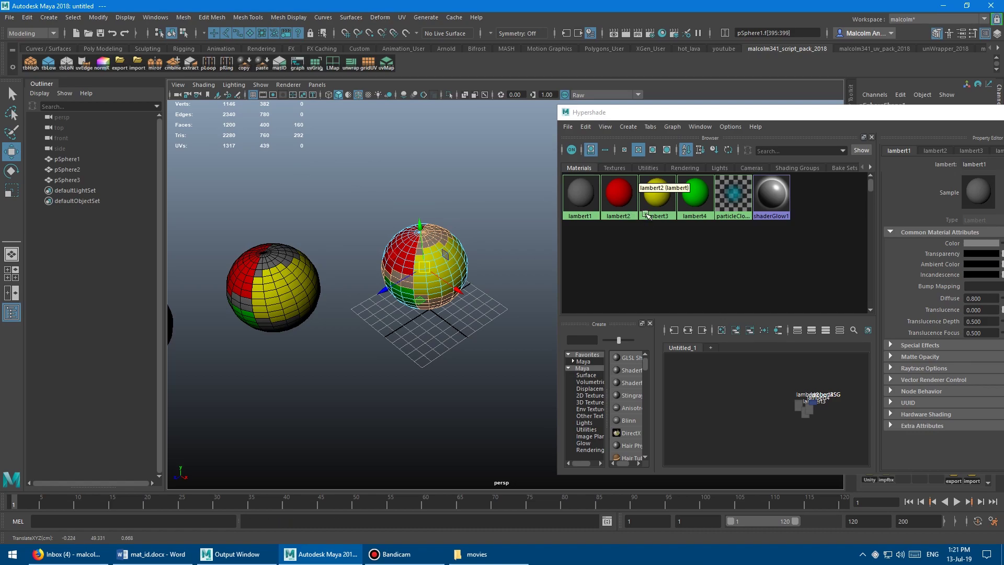
# Bring the whole Hypershade window into view and close it.
pyautogui.moveTo(680, 117); pyautogui.dragTo(594, 118)
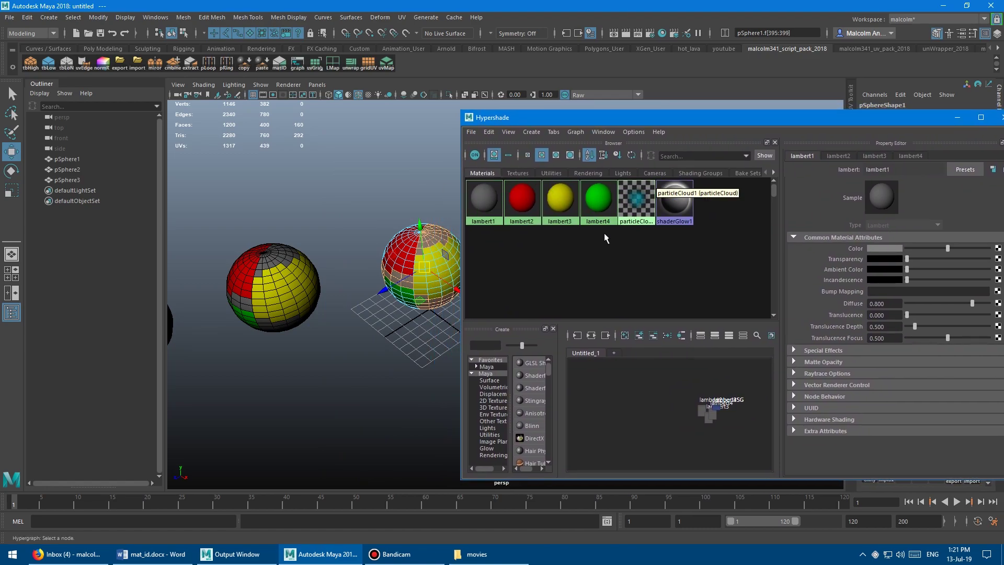
pyautogui.moveTo(602, 118); pyautogui.dragTo(417, 119)
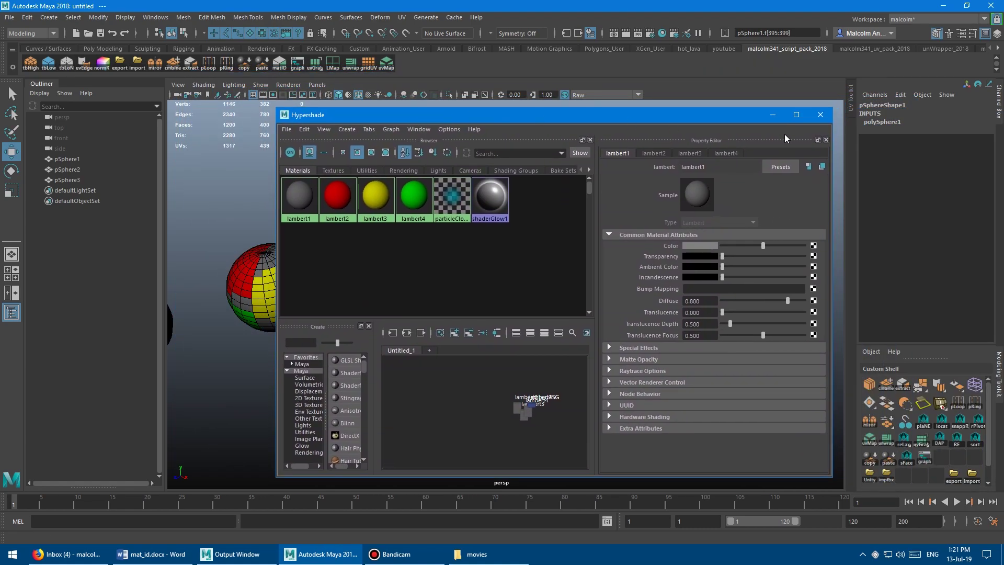
pyautogui.click(820, 116)
# Use the matID script on a red face to select only the middle sphere's red faces, and undo a test move.
pyautogui.keyDown('alt'); pyautogui.moveTo(448, 173); pyautogui.dragTo(576, 168, button='middle'); pyautogui.keyUp('alt')
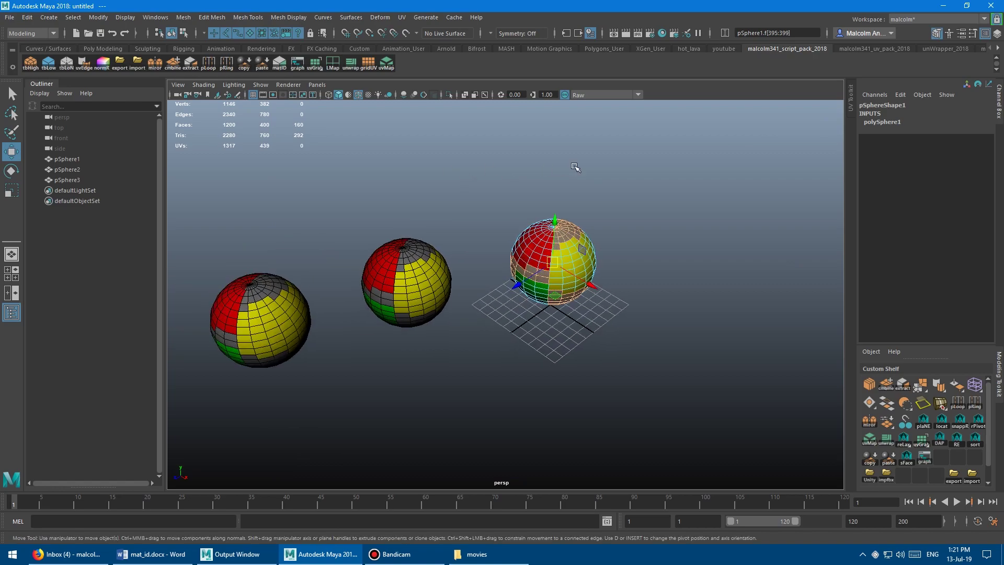
pyautogui.keyDown('alt'); pyautogui.moveTo(576, 168); pyautogui.dragTo(592, 168, button='right'); pyautogui.keyUp('alt')
pyautogui.click(591, 168)
pyautogui.keyDown('alt'); pyautogui.moveTo(417, 242); pyautogui.dragTo(473, 215, button='middle'); pyautogui.keyUp('alt')
pyautogui.click(473, 214)
pyautogui.moveTo(519, 175); pyautogui.dragTo(515, 208, button='right')
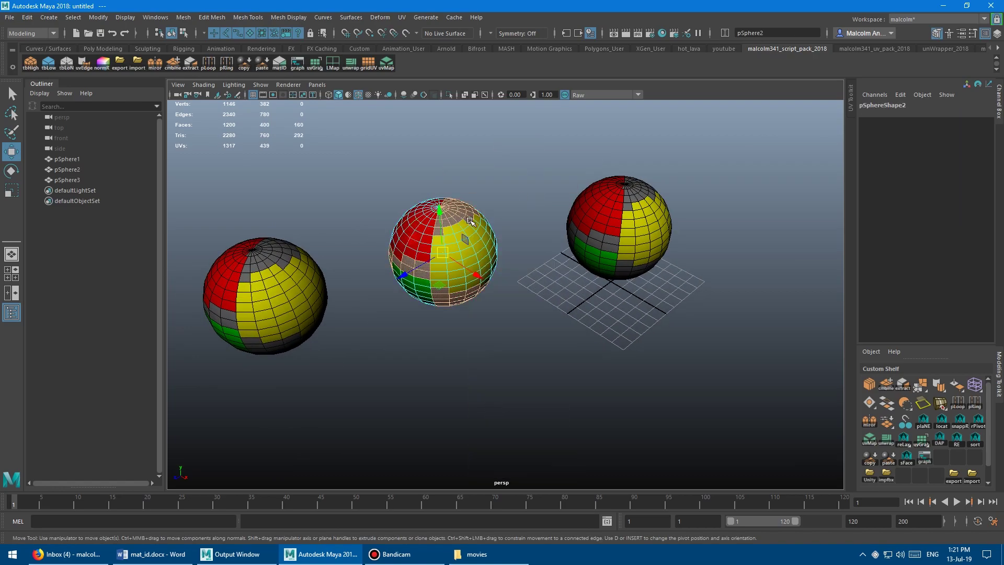
pyautogui.click(409, 230)
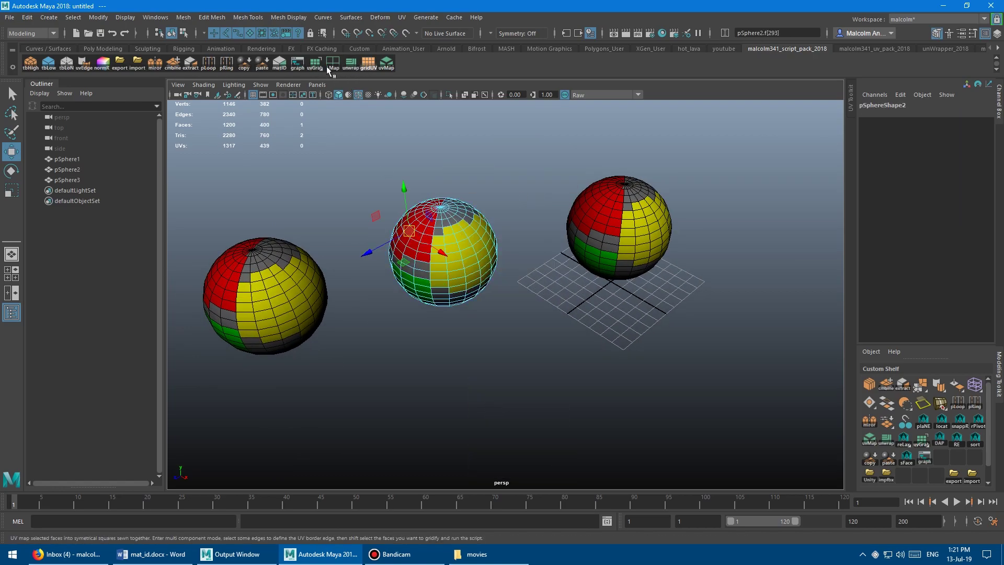
pyautogui.click(282, 64)
pyautogui.moveTo(549, 163); pyautogui.dragTo(468, 146, button='middle')
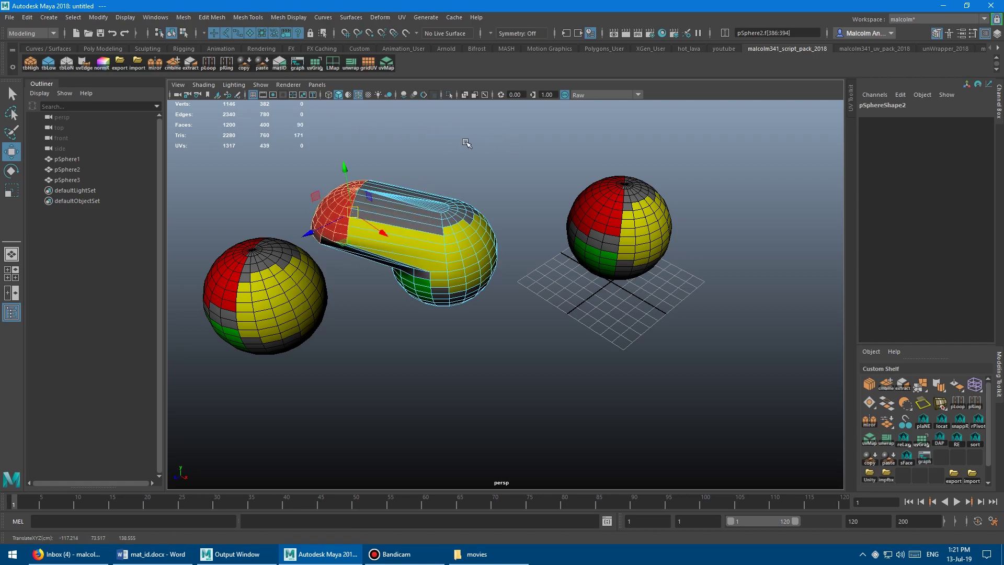
pyautogui.hotkey('ctrl', 'z')
# Repeat the matID script on a yellow face to select only the original sphere's yellow faces, and undo a test move.
pyautogui.click(583, 202)
pyautogui.moveTo(563, 159); pyautogui.dragTo(556, 178, button='right')
pyautogui.press('F8')
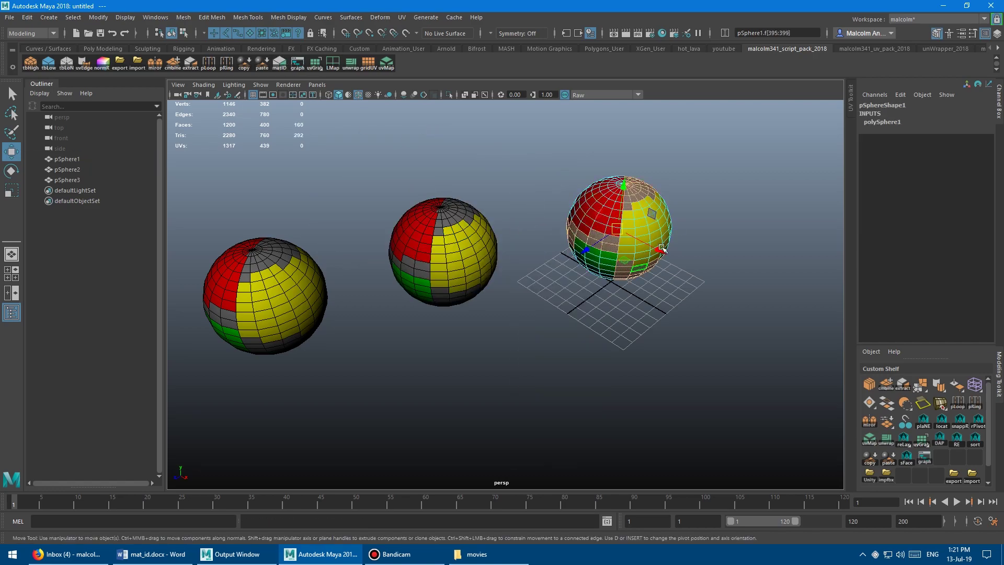
pyautogui.click(667, 229)
pyautogui.press('g')
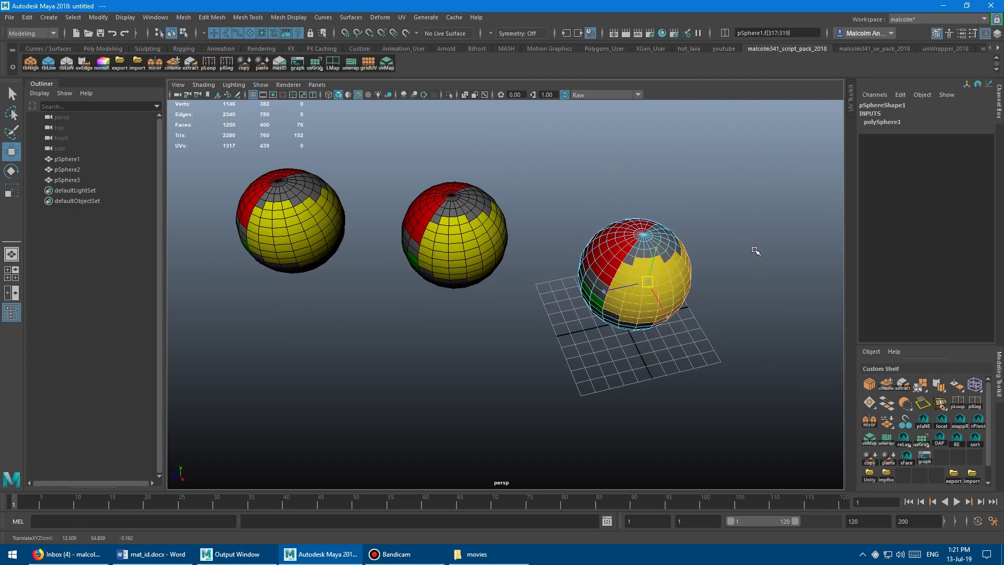
pyautogui.moveTo(754, 249); pyautogui.dragTo(747, 269, button='middle')
pyautogui.hotkey('ctrl', 'z')
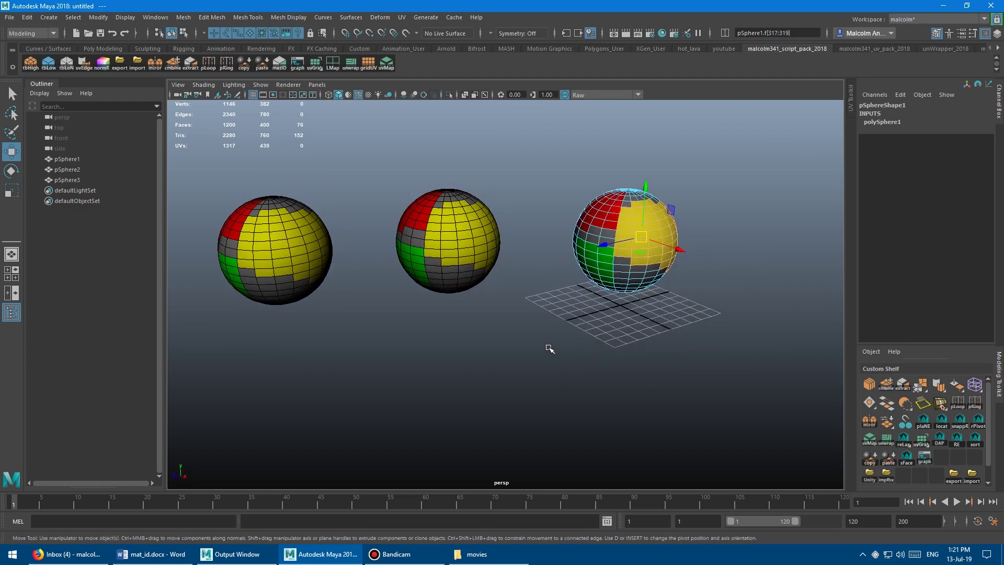
# Repeat the matID script on a green face of pSphere3 to select only its green faces, and undo a test move.
pyautogui.click(258, 262)
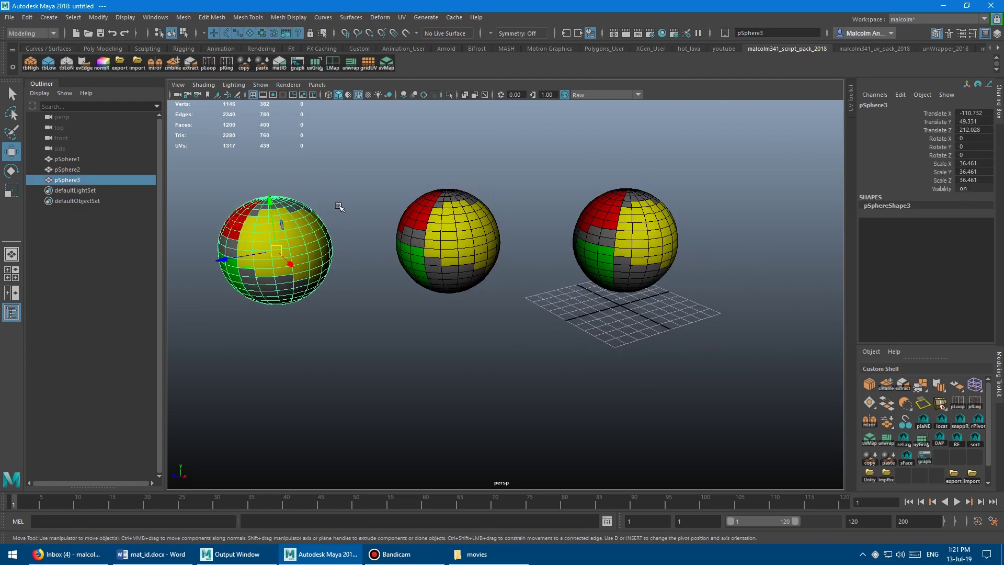
pyautogui.keyDown('alt'); pyautogui.moveTo(339, 208); pyautogui.dragTo(470, 200); pyautogui.keyUp('alt')
pyautogui.moveTo(470, 169); pyautogui.dragTo(465, 210, button='right')
pyautogui.click(409, 248)
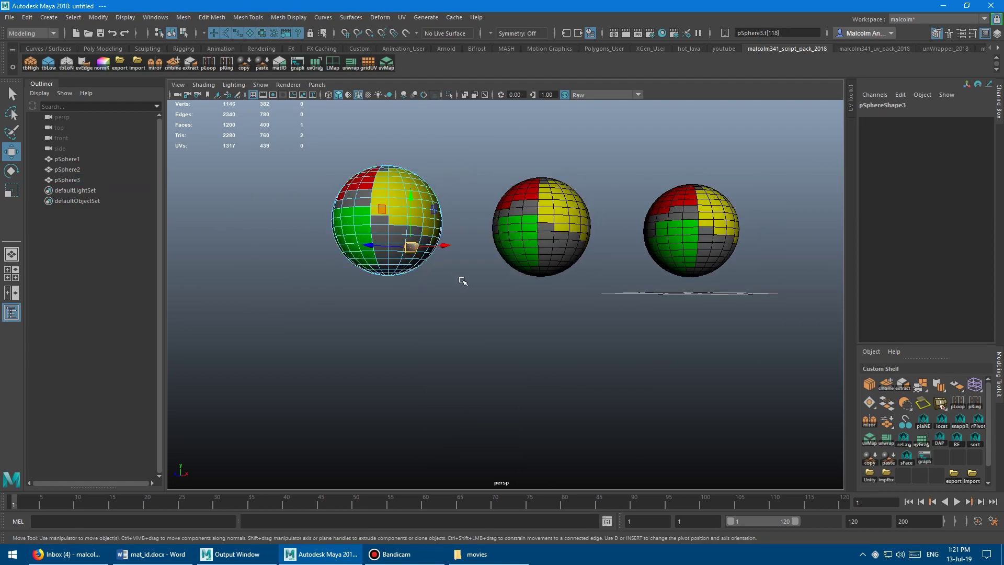
pyautogui.click(345, 228)
pyautogui.keyDown('alt'); pyautogui.moveTo(440, 254); pyautogui.dragTo(465, 228); pyautogui.keyUp('alt')
pyautogui.press('g')
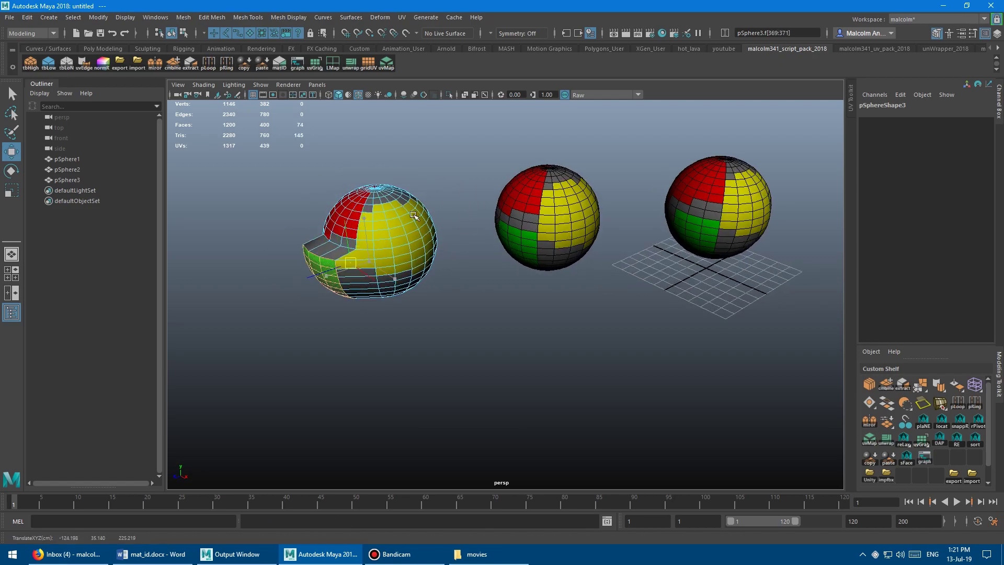
pyautogui.keyDown('alt'); pyautogui.moveTo(469, 191); pyautogui.dragTo(737, 288); pyautogui.keyUp('alt')
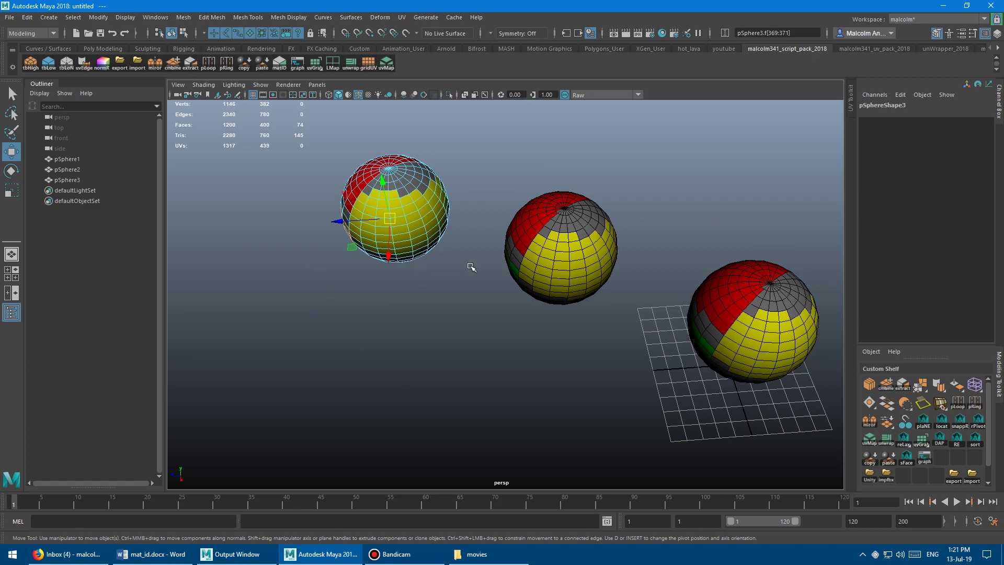
pyautogui.keyDown('alt'); pyautogui.moveTo(471, 267); pyautogui.dragTo(513, 241); pyautogui.keyUp('alt')
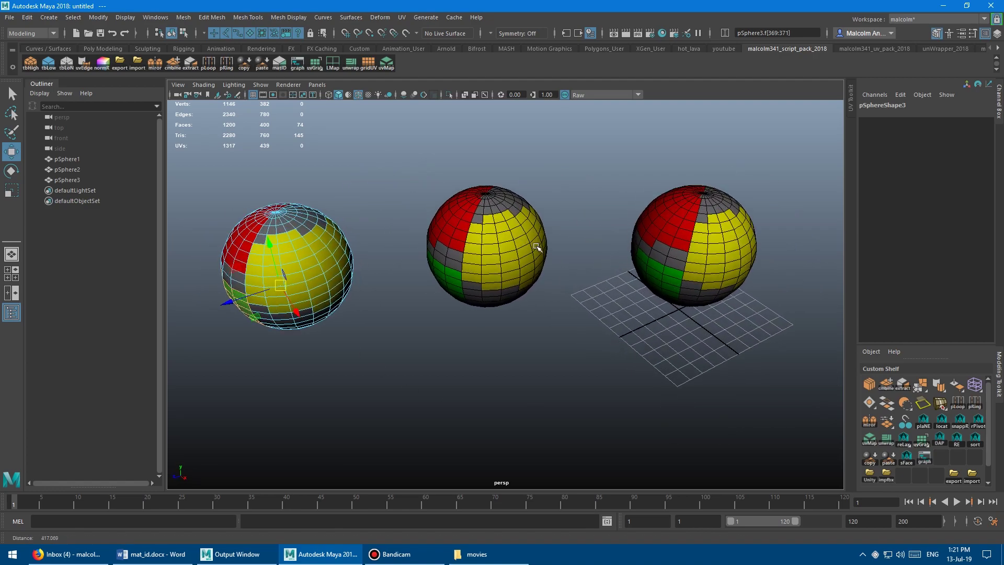
pyautogui.keyDown('alt'); pyautogui.moveTo(537, 247); pyautogui.dragTo(388, 276); pyautogui.keyUp('alt')
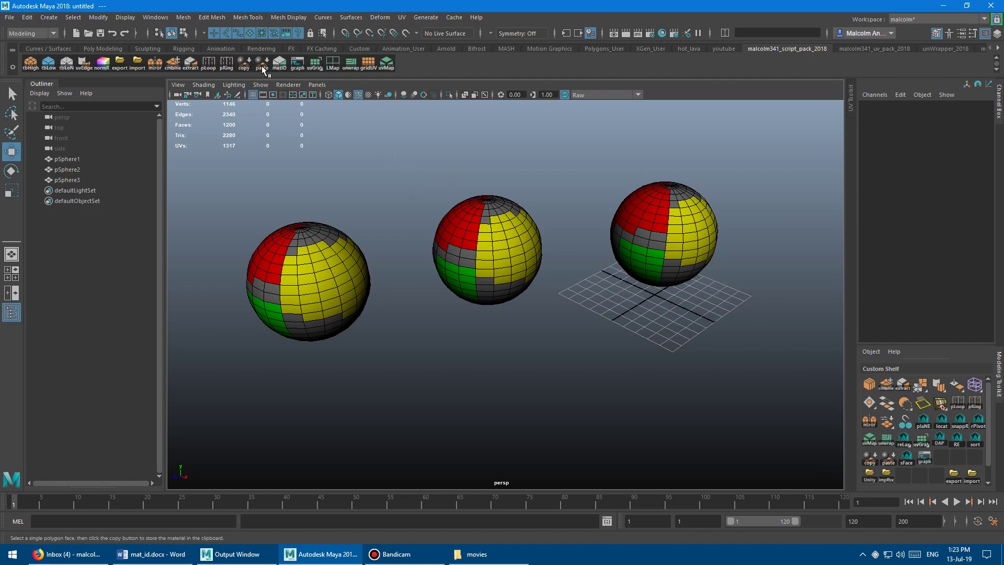
pyautogui.moveTo(453, 176)
pyautogui.keyDown('alt'); pyautogui.mouseDown(button='middle')
pyautogui.moveTo(426, 193)
pyautogui.moveTo(466, 184)
pyautogui.moveTo(454, 184)
pyautogui.mouseUp(button='middle'); pyautogui.keyUp('alt')
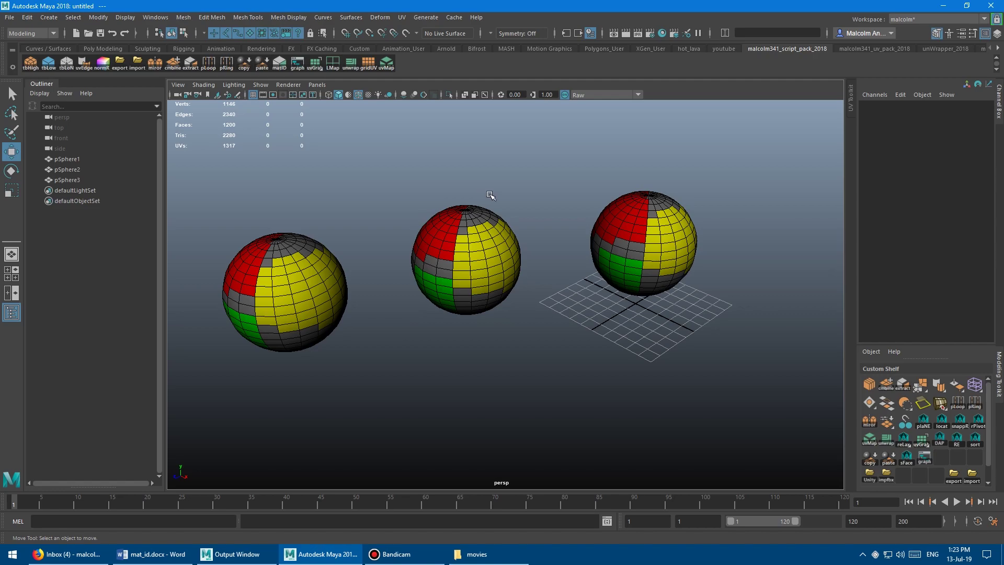
pyautogui.moveTo(488, 192)
pyautogui.keyDown('alt'); pyautogui.mouseDown()
pyautogui.moveTo(455, 198)
pyautogui.moveTo(495, 200)
pyautogui.moveTo(477, 197)
pyautogui.mouseUp(); pyautogui.keyUp('alt')
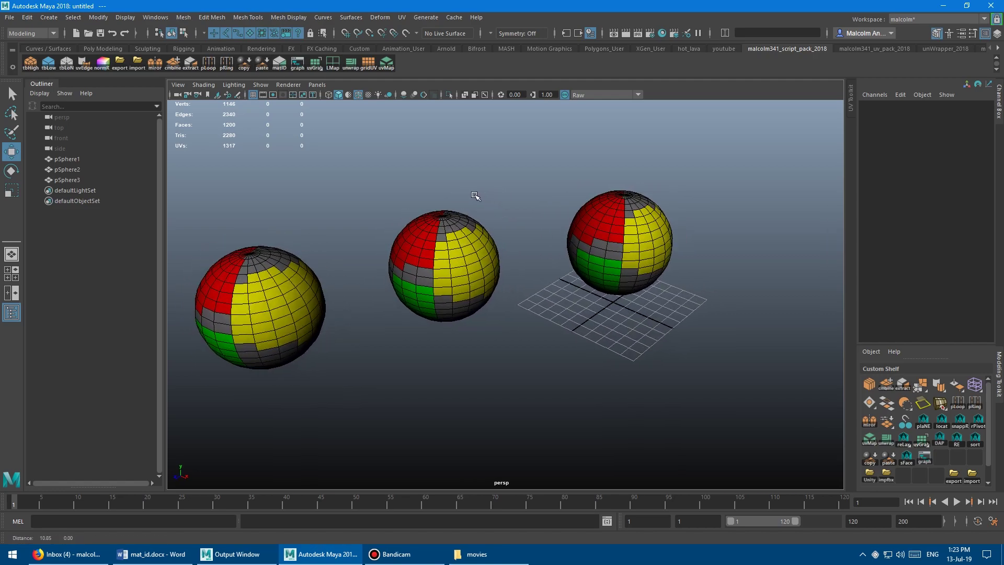
pyautogui.keyDown('alt'); pyautogui.moveTo(478, 197); pyautogui.dragTo(500, 195, button='right'); pyautogui.keyUp('alt')
pyautogui.keyDown('alt'); pyautogui.moveTo(500, 195); pyautogui.dragTo(489, 198); pyautogui.keyUp('alt')
pyautogui.keyDown('alt'); pyautogui.moveTo(489, 198); pyautogui.dragTo(534, 207, button='right'); pyautogui.keyUp('alt')
pyautogui.click(534, 208)
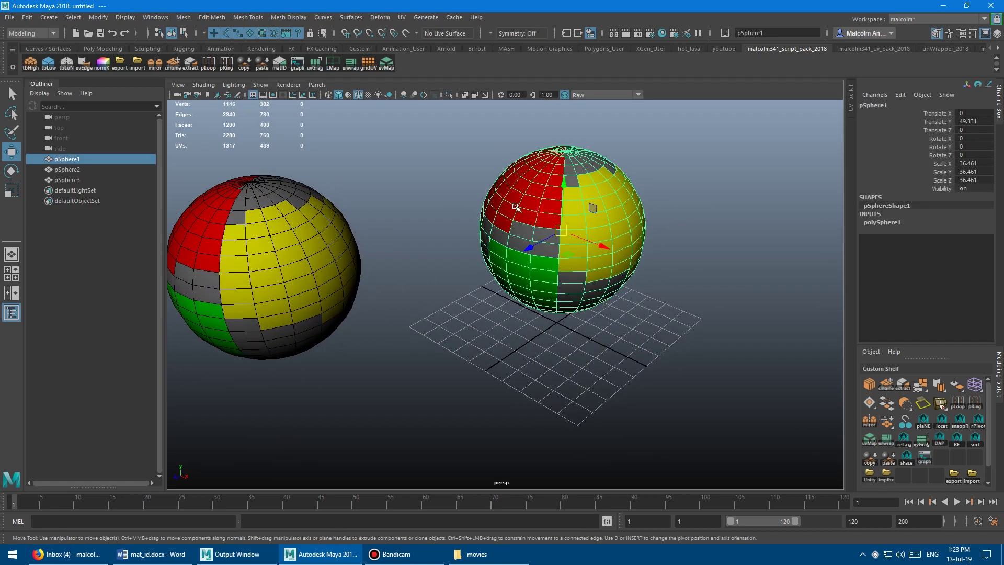
pyautogui.keyDown('alt'); pyautogui.moveTo(474, 201); pyautogui.dragTo(506, 222); pyautogui.keyUp('alt')
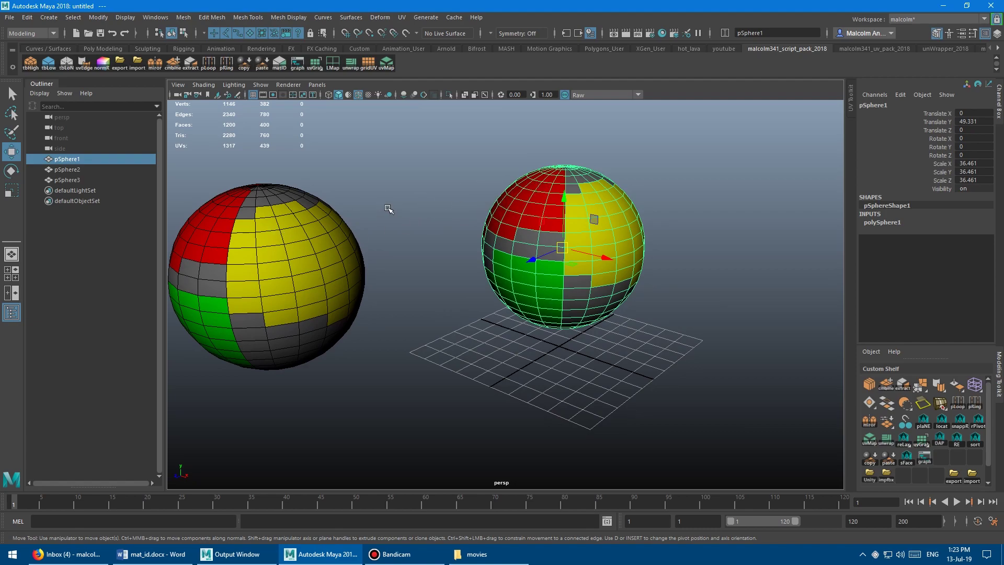
pyautogui.keyDown('alt'); pyautogui.moveTo(458, 188); pyautogui.dragTo(476, 248); pyautogui.keyUp('alt')
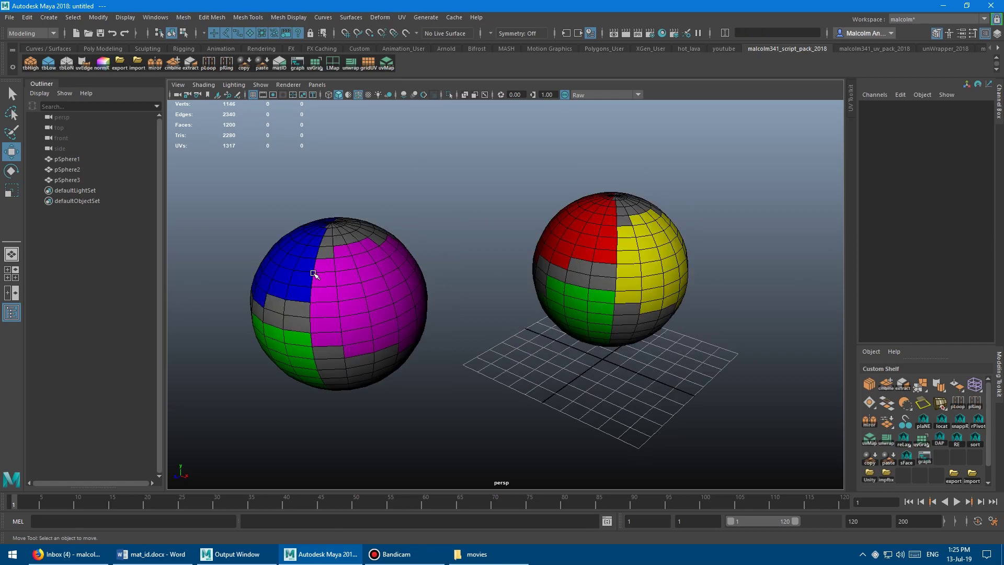
# Copy the magenta material from a single face of pSphere2 with the copy material script.
pyautogui.keyDown('alt'); pyautogui.moveTo(439, 240); pyautogui.dragTo(481, 233, button='middle'); pyautogui.keyUp('alt')
pyautogui.keyDown('alt'); pyautogui.moveTo(480, 233); pyautogui.dragTo(513, 245, button='right'); pyautogui.keyUp('alt')
pyautogui.click(613, 217)
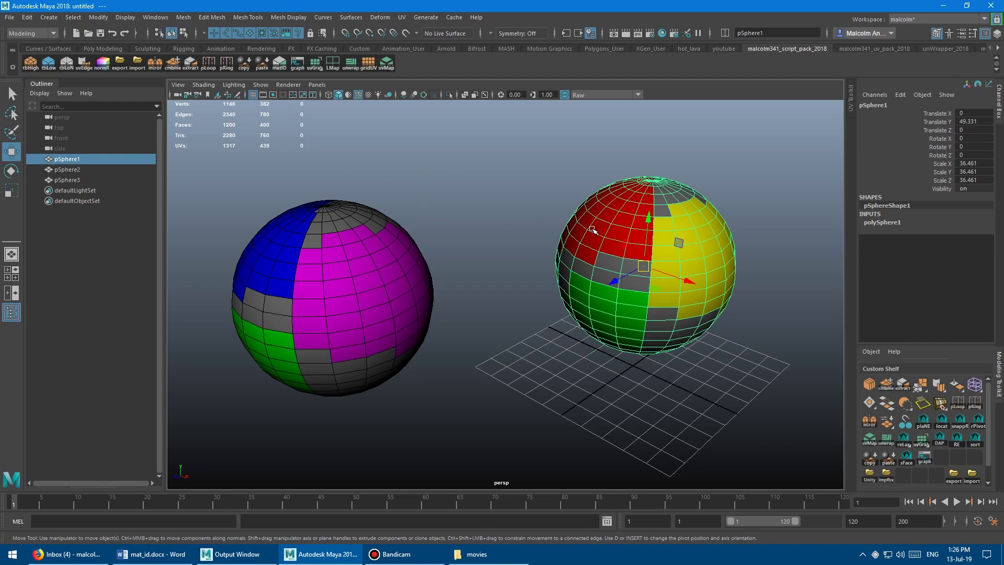
pyautogui.rightClick(702, 220)
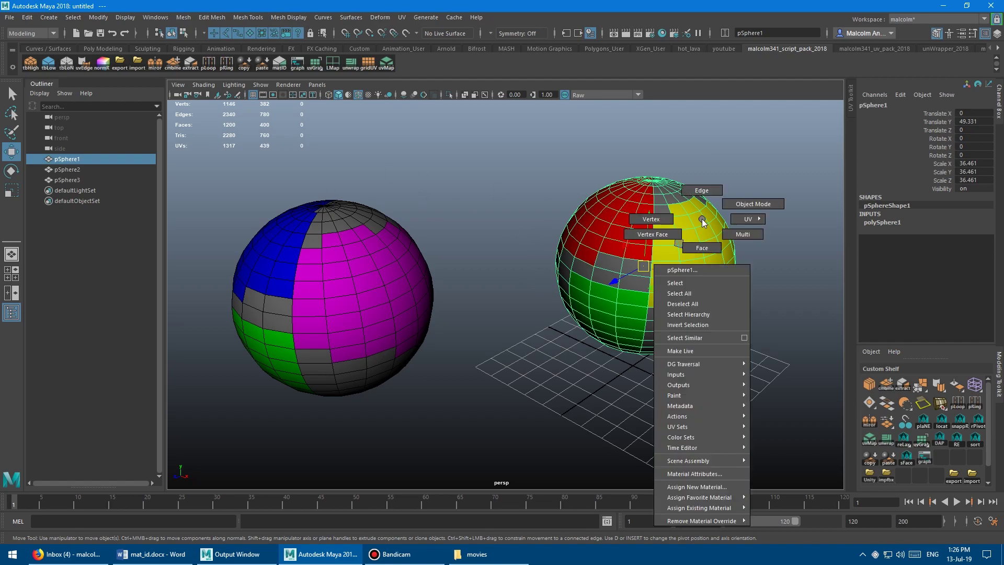
pyautogui.click(347, 233)
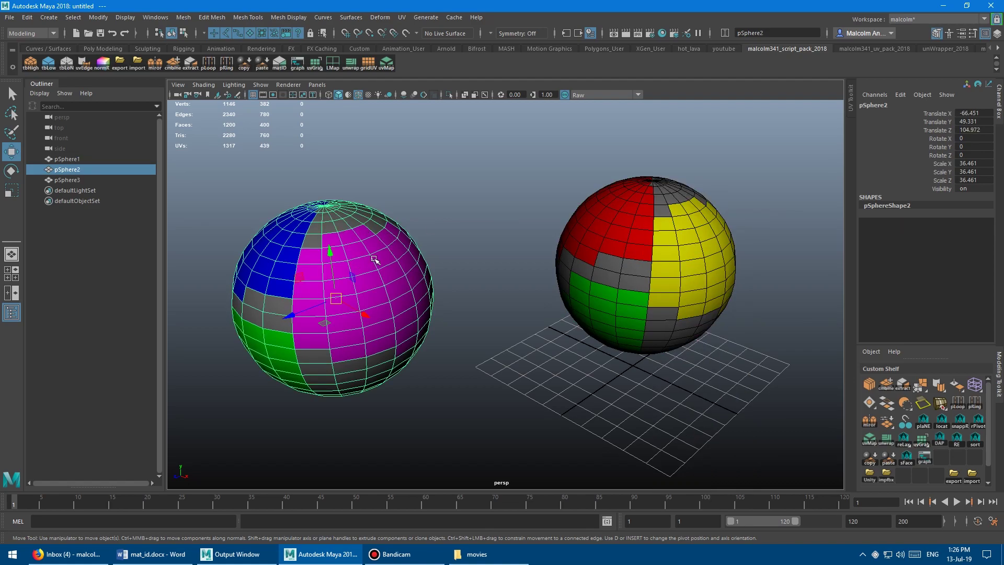
pyautogui.moveTo(392, 244); pyautogui.dragTo(392, 269, button='right')
pyautogui.click(384, 258)
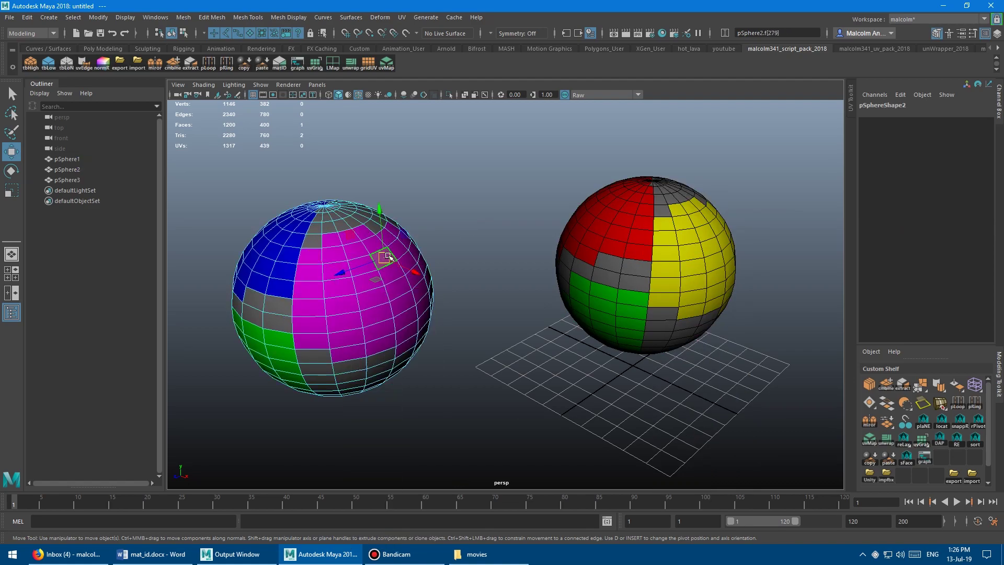
pyautogui.click(243, 65)
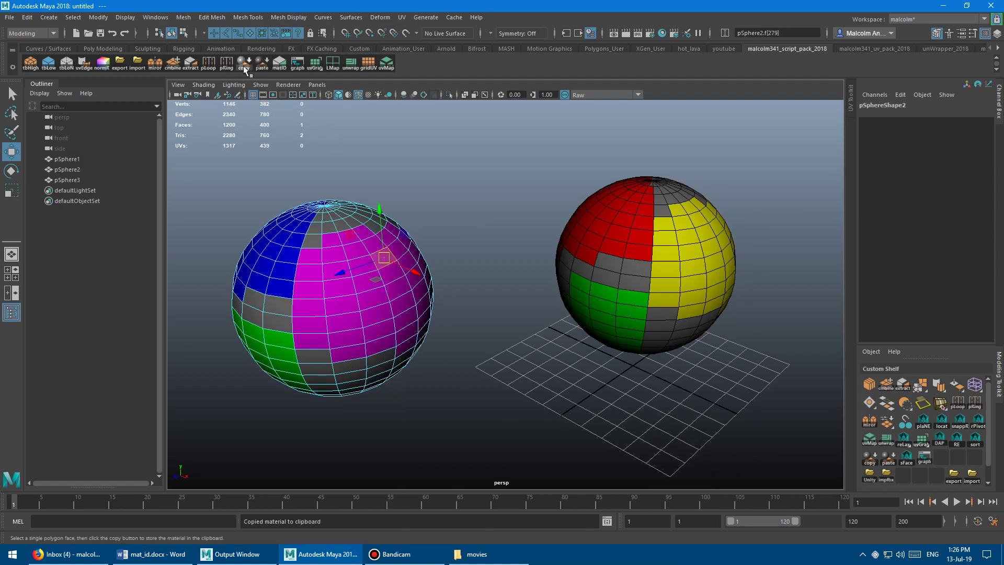
# Select all grey lambert1 faces on the original sphere with the matID script and paste the copied magenta material onto them.
pyautogui.click(635, 225)
pyautogui.moveTo(698, 207); pyautogui.dragTo(702, 241, button='right')
pyautogui.click(644, 224)
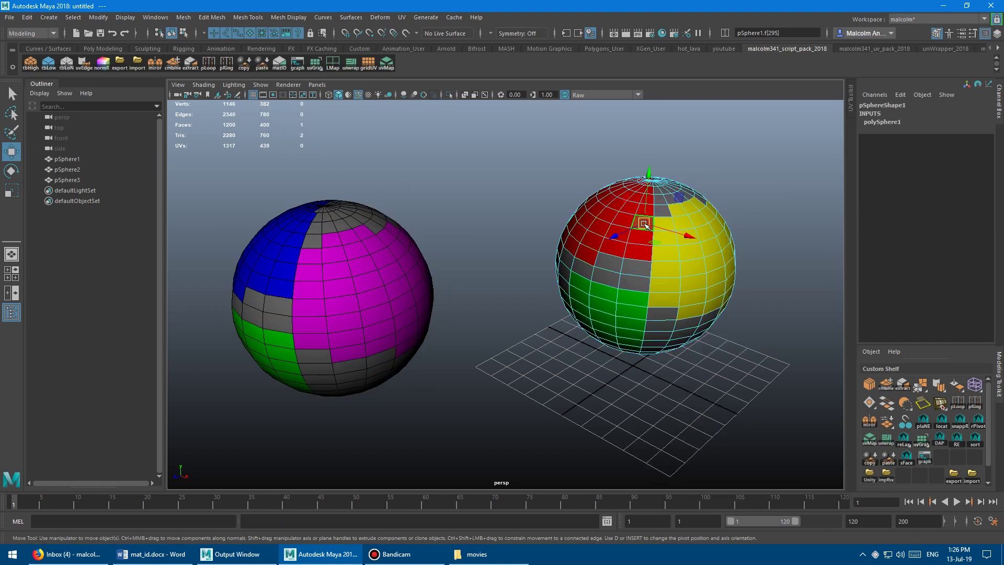
pyautogui.click(642, 268)
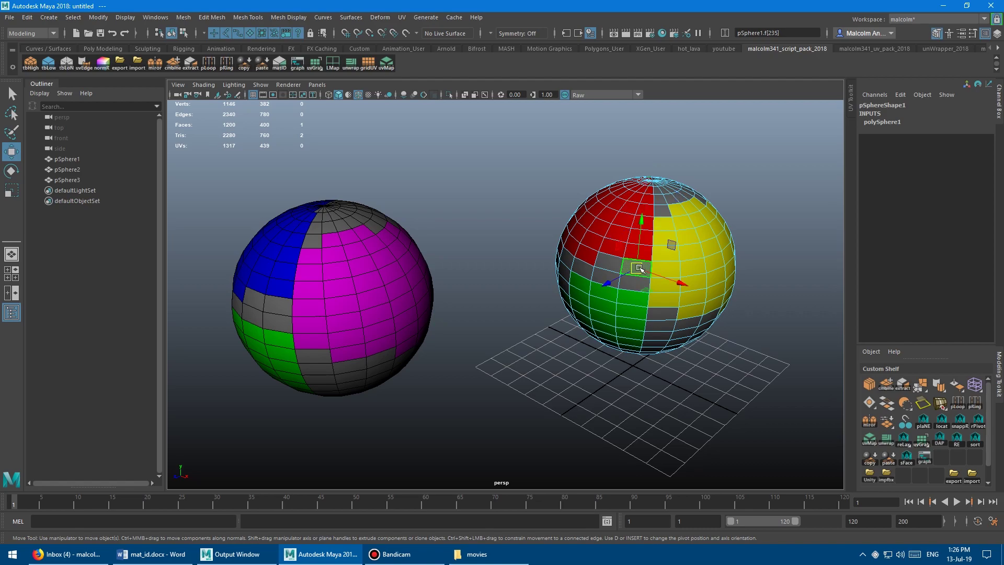
pyautogui.click(279, 64)
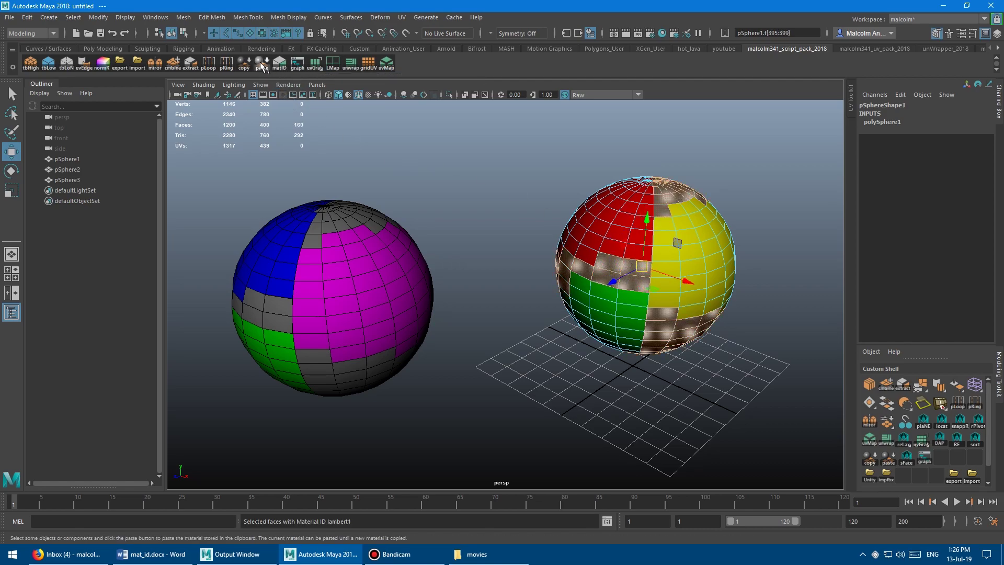
pyautogui.click(261, 65)
pyautogui.click(442, 183)
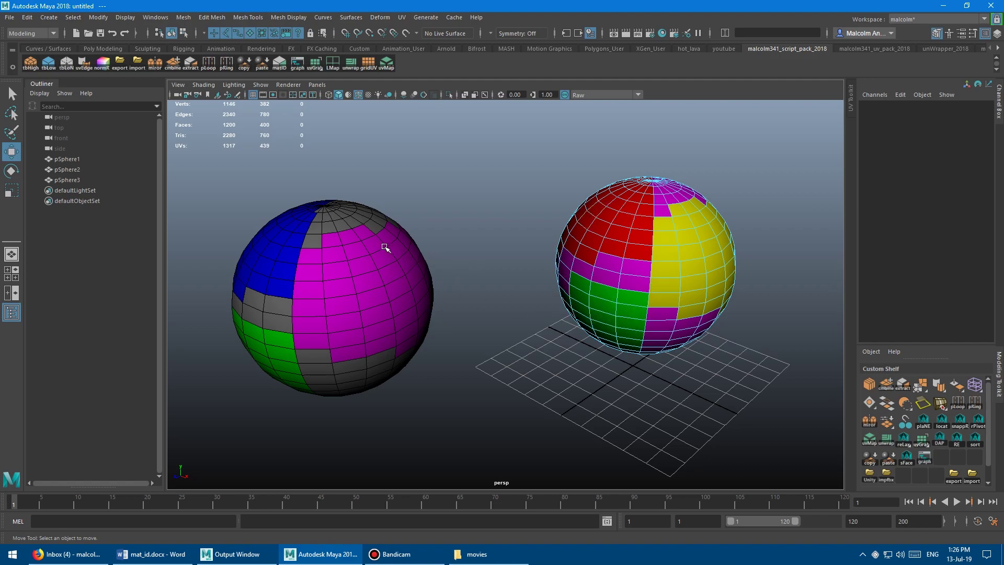
# Copy the blue material from a single face of pSphere2 with the copy material script.
pyautogui.click(349, 238)
pyautogui.moveTo(324, 222); pyautogui.dragTo(281, 245, button='right')
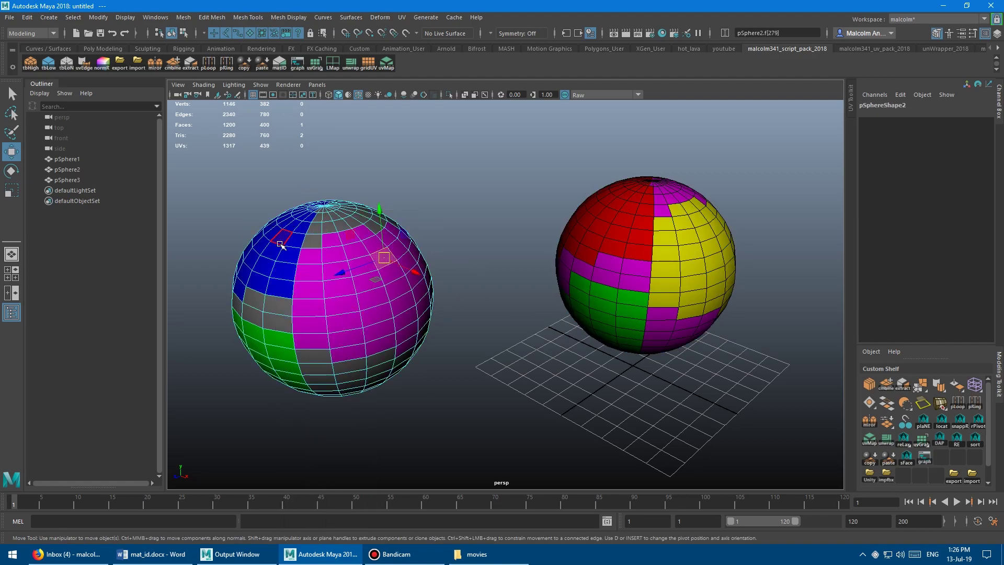
pyautogui.click(281, 244)
pyautogui.click(244, 68)
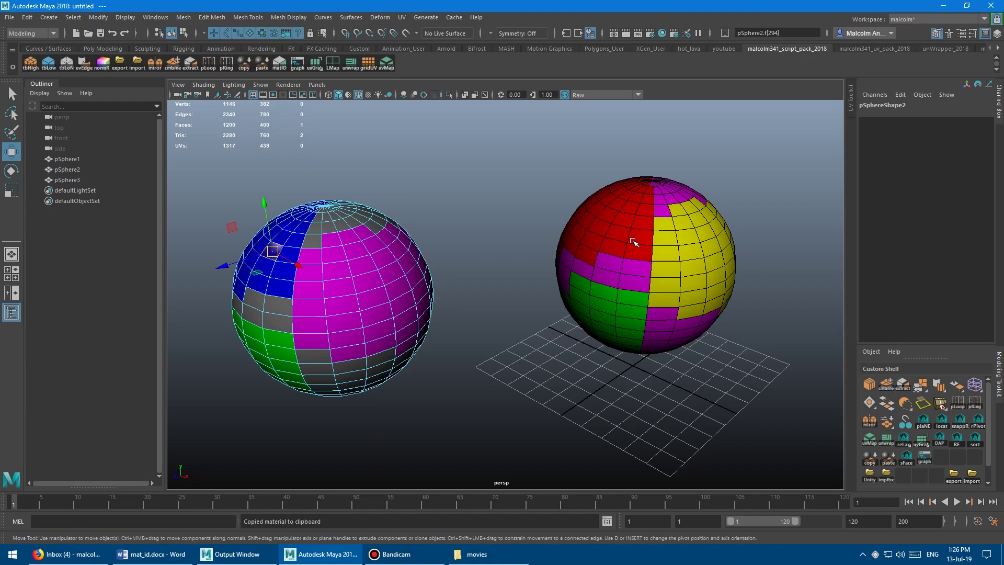
# Select all red faces on the original sphere with the matID script and paste the copied blue material onto them.
pyautogui.click(634, 241)
pyautogui.moveTo(601, 218); pyautogui.dragTo(598, 226, button='right')
pyautogui.click(598, 226)
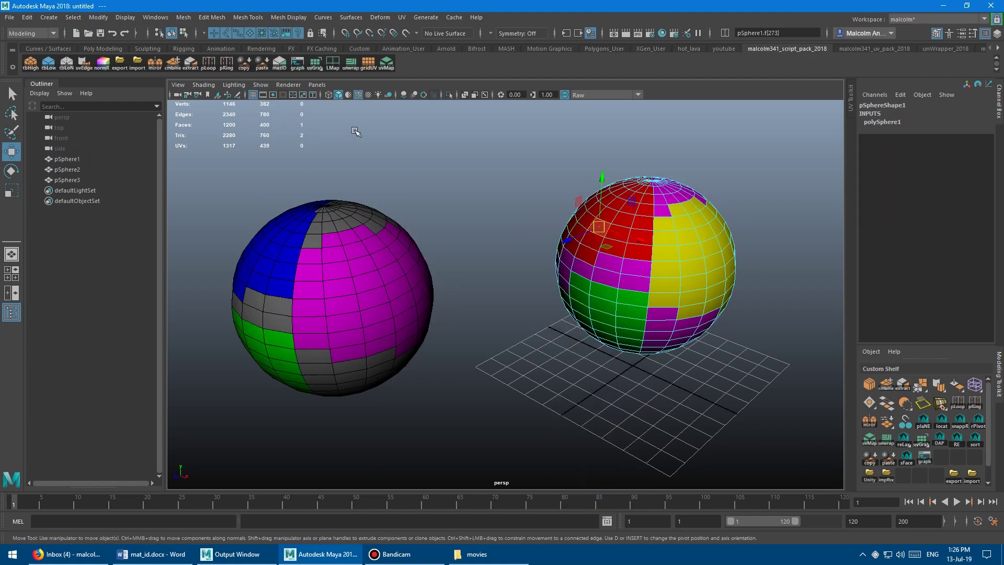
pyautogui.click(280, 65)
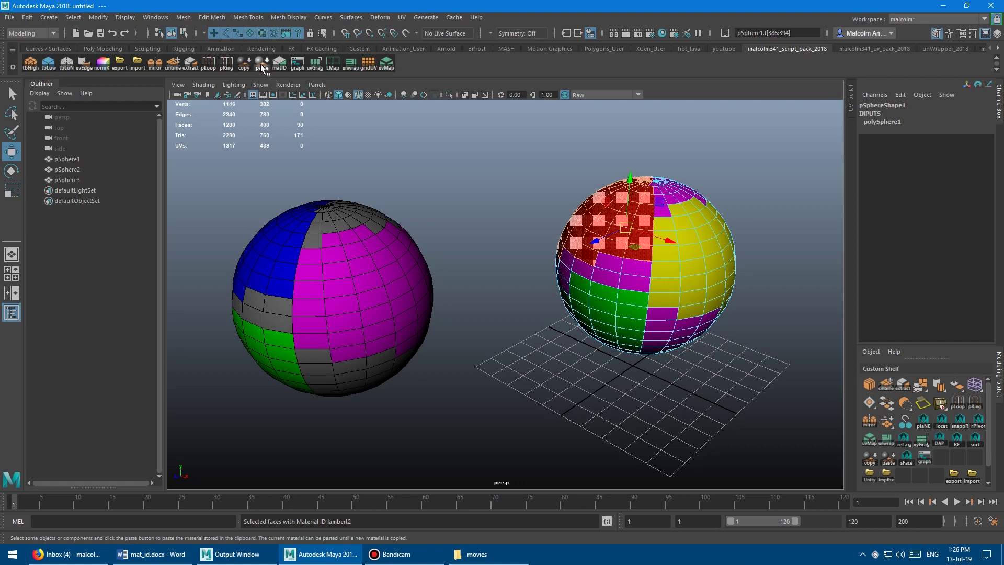
pyautogui.click(262, 64)
pyautogui.moveTo(569, 253); pyautogui.dragTo(590, 260, button='right')
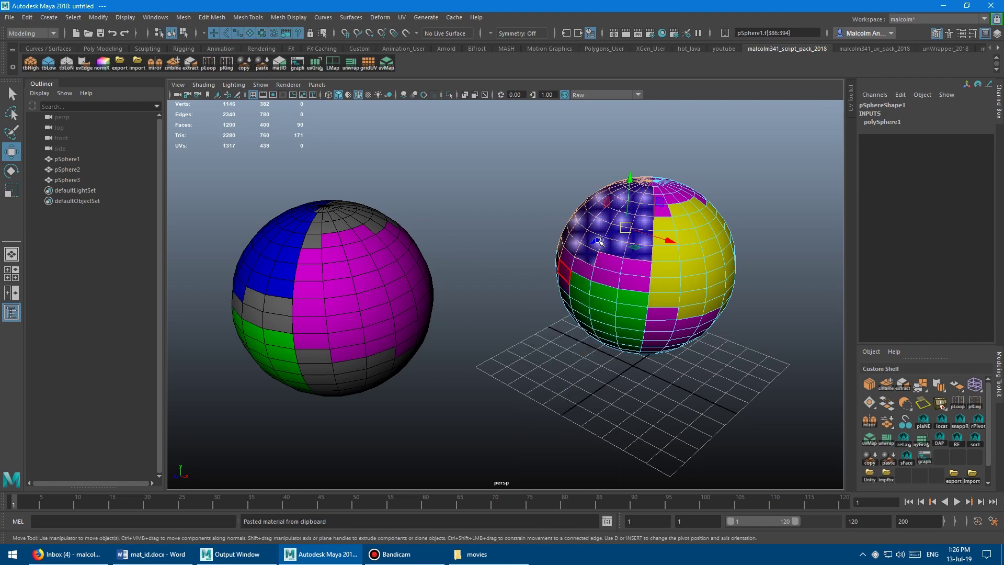
pyautogui.click(507, 263)
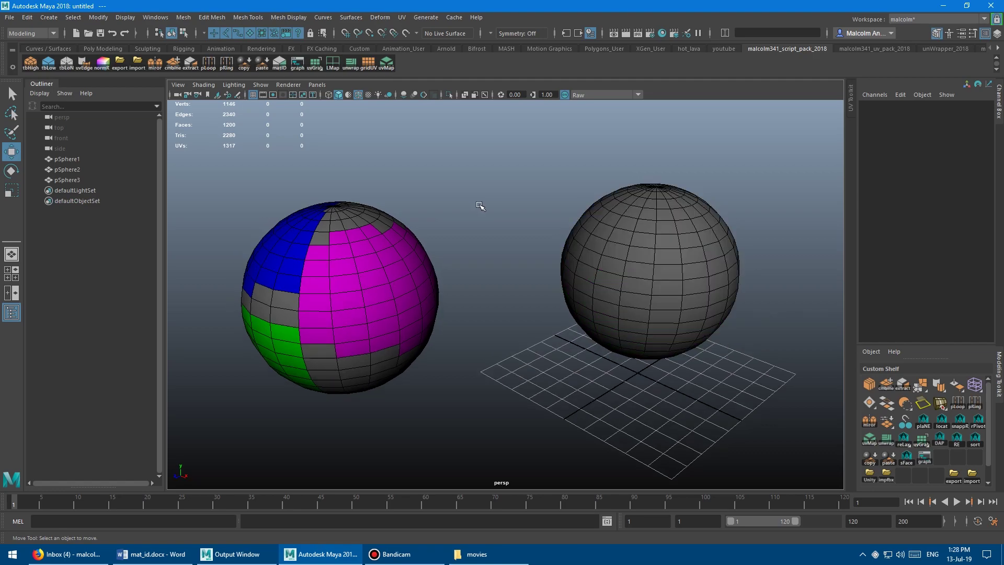
# Select all faces of pSphere1 that share the upper-left patch's material by running the matID script on one of its faces.
pyautogui.click(639, 223)
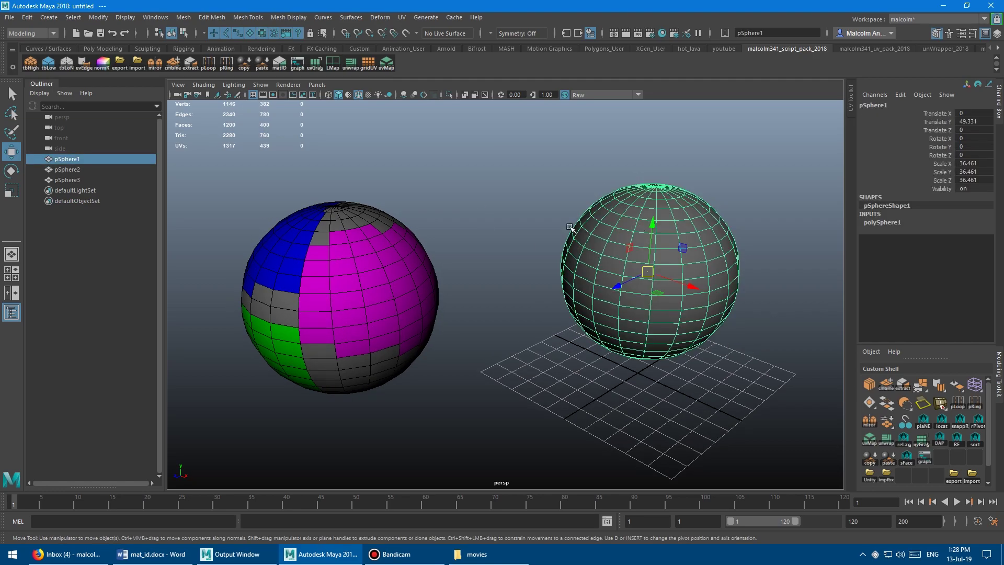
pyautogui.keyDown('alt'); pyautogui.moveTo(597, 203); pyautogui.dragTo(601, 269); pyautogui.keyUp('alt')
pyautogui.keyDown('alt'); pyautogui.moveTo(528, 208); pyautogui.dragTo(520, 213); pyautogui.keyUp('alt')
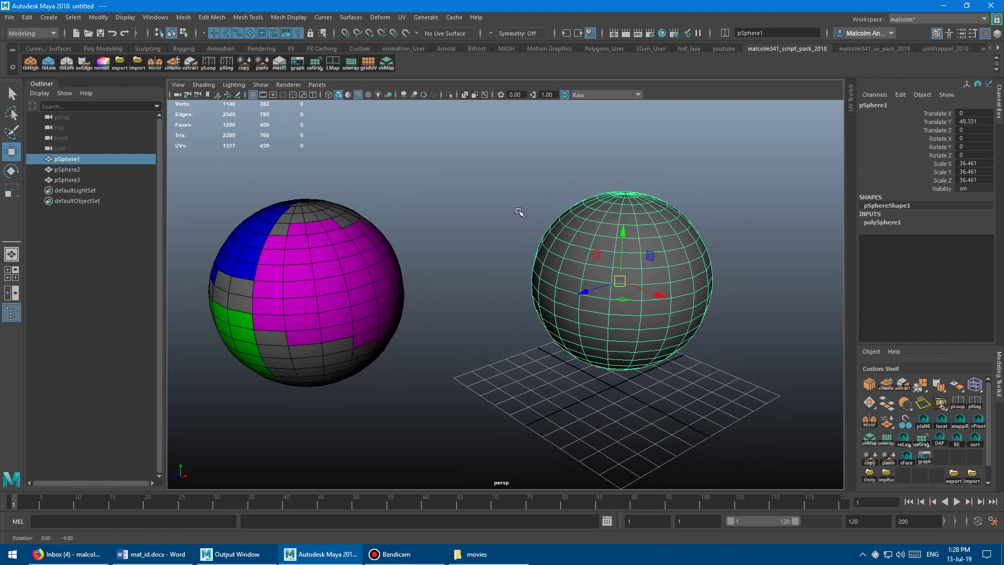
pyautogui.keyDown('alt'); pyautogui.moveTo(520, 213); pyautogui.dragTo(552, 211, button='right'); pyautogui.keyUp('alt')
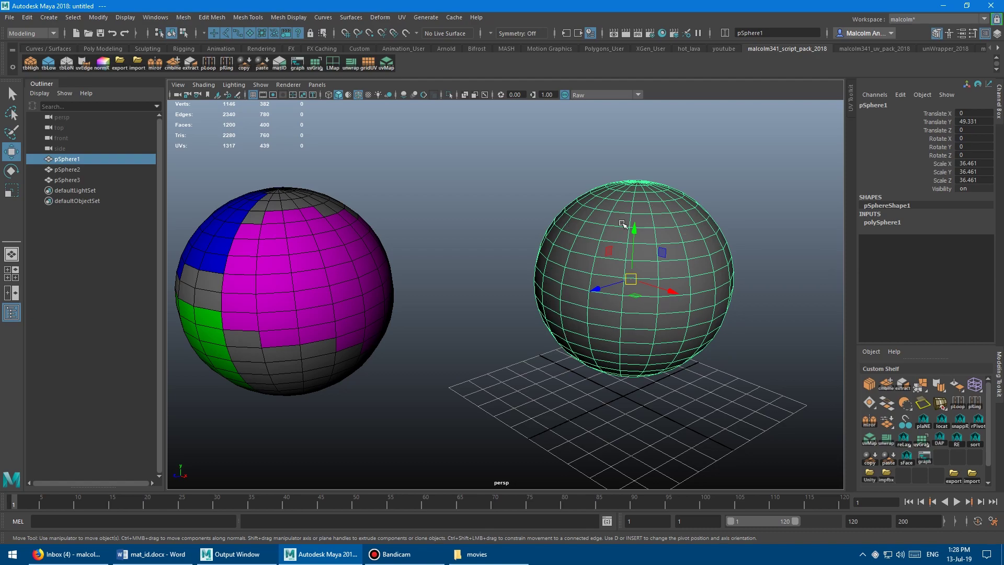
pyautogui.click(490, 222)
pyautogui.click(571, 236)
pyautogui.moveTo(590, 237); pyautogui.dragTo(590, 265, button='right')
pyautogui.click(592, 230)
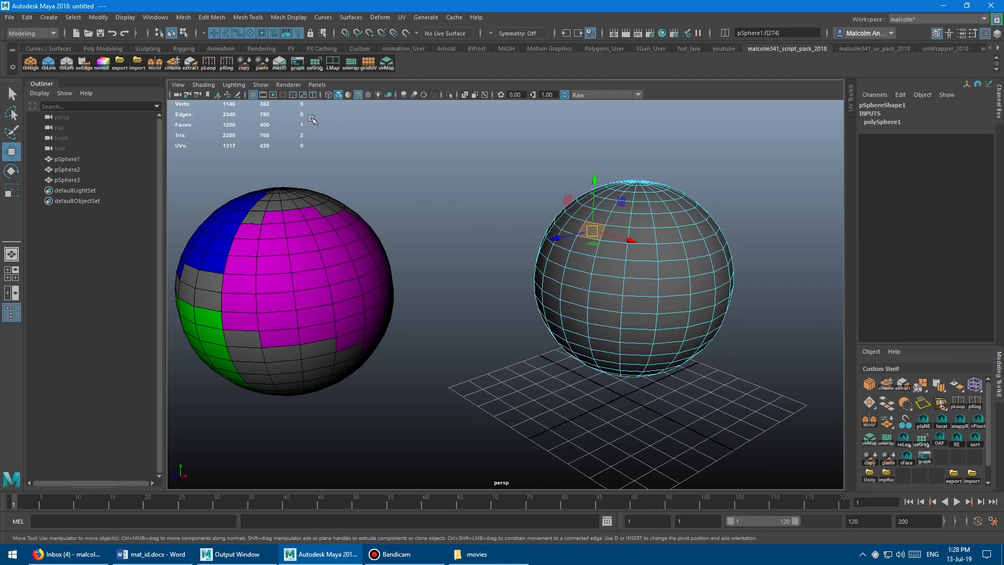
pyautogui.click(280, 65)
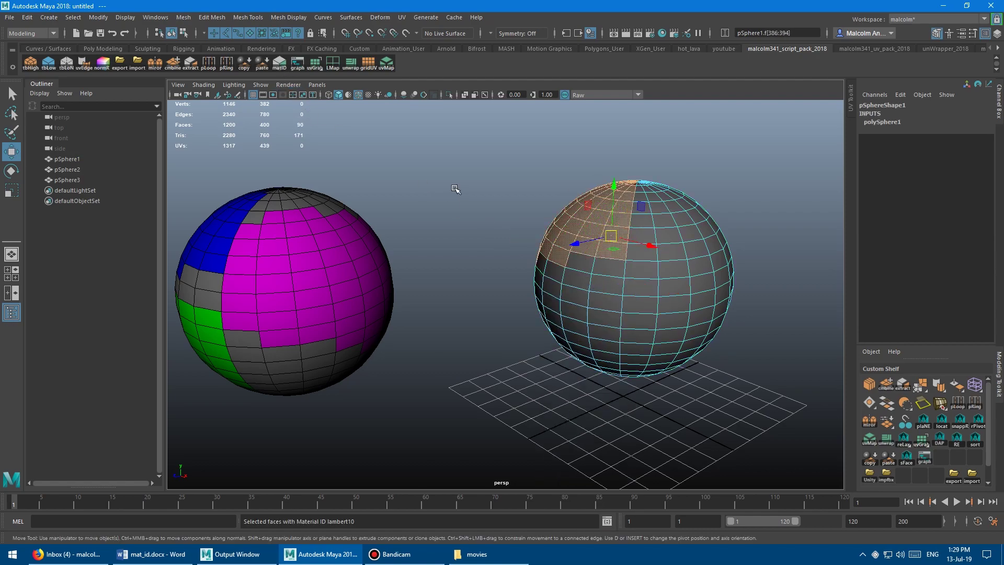
# Try moving the selected upper-left faces of pSphere1 and undo the move.
pyautogui.keyDown('alt'); pyautogui.moveTo(455, 188); pyautogui.dragTo(459, 199); pyautogui.keyUp('alt')
pyautogui.moveTo(459, 200); pyautogui.dragTo(444, 175, button='middle')
pyautogui.hotkey('ctrl', 'z')
pyautogui.keyDown('alt'); pyautogui.moveTo(464, 222); pyautogui.dragTo(461, 206); pyautogui.keyUp('alt')
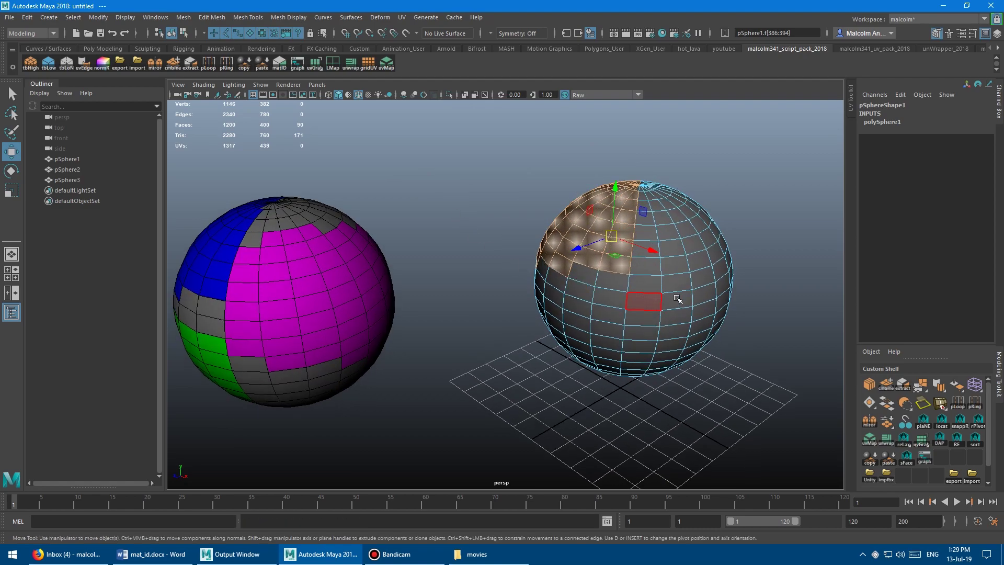
# Repeat the matID script on one face from each of the three other grey material groups of pSphere1.
pyautogui.click(675, 231)
pyautogui.press('g')
pyautogui.keyDown('alt'); pyautogui.moveTo(695, 343); pyautogui.dragTo(674, 331); pyautogui.keyUp('alt')
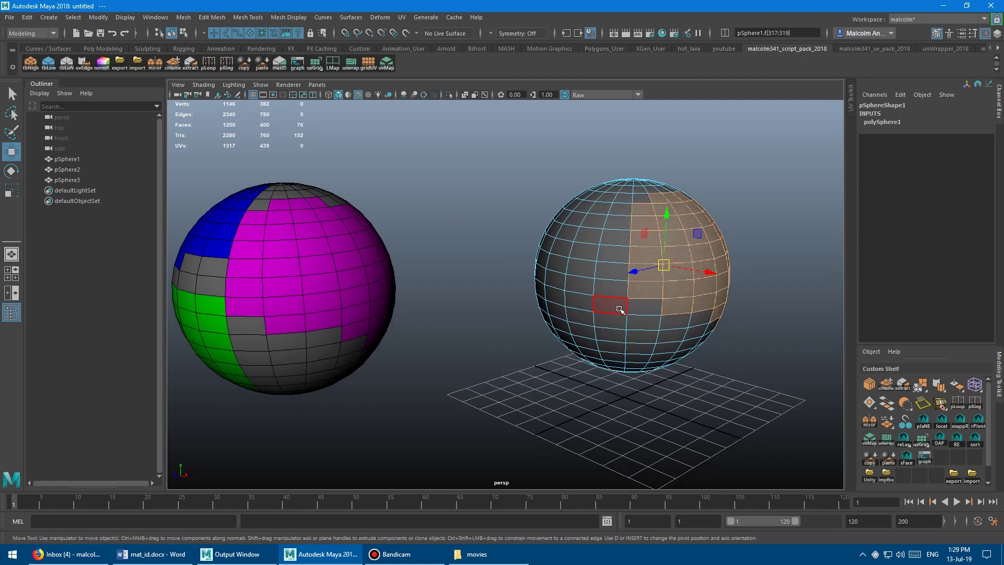
pyautogui.click(616, 309)
pyautogui.press('g')
pyautogui.keyDown('alt'); pyautogui.moveTo(702, 376); pyautogui.dragTo(722, 361); pyautogui.keyUp('alt')
pyautogui.click(668, 342)
pyautogui.press('g')
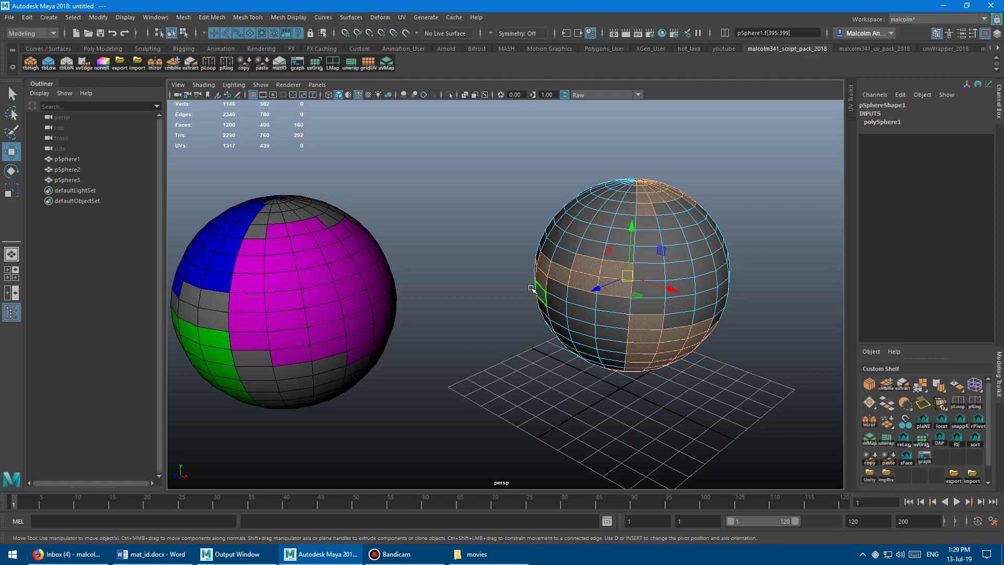
# Run the matID script again on an upper-left face of pSphere1, test-move the selected faces and undo the move.
pyautogui.click(583, 215)
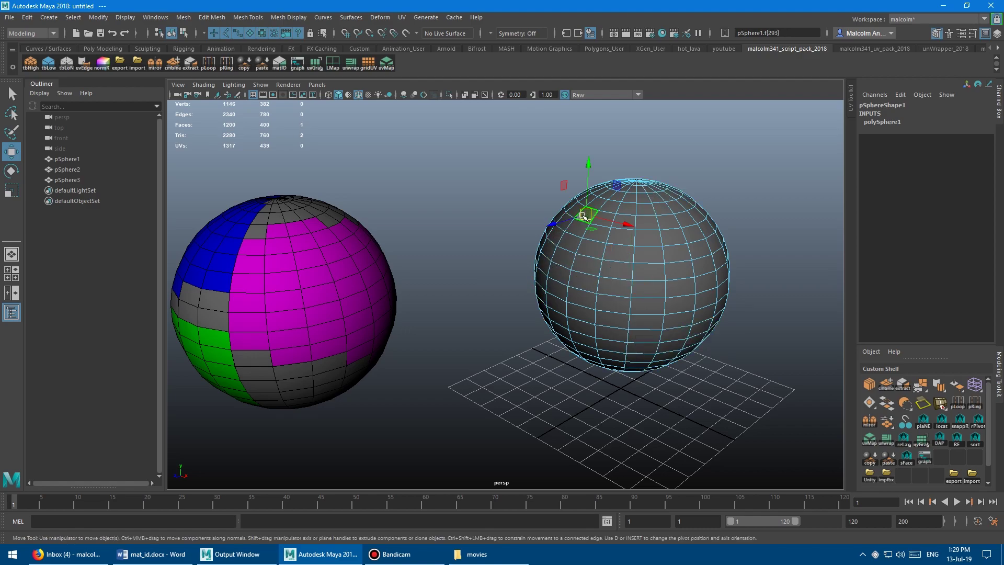
pyautogui.click(280, 64)
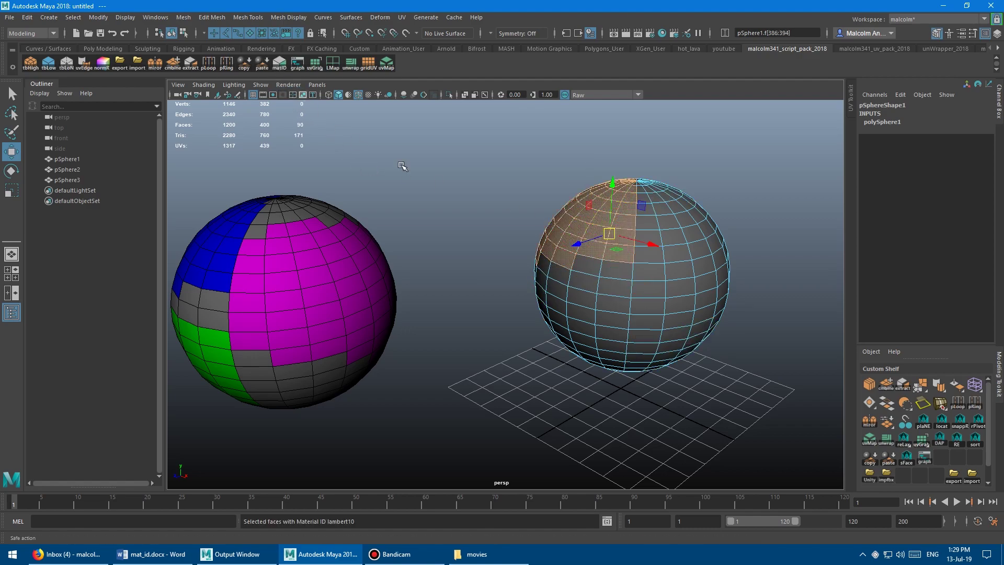
pyautogui.moveTo(465, 168); pyautogui.dragTo(446, 175, button='middle')
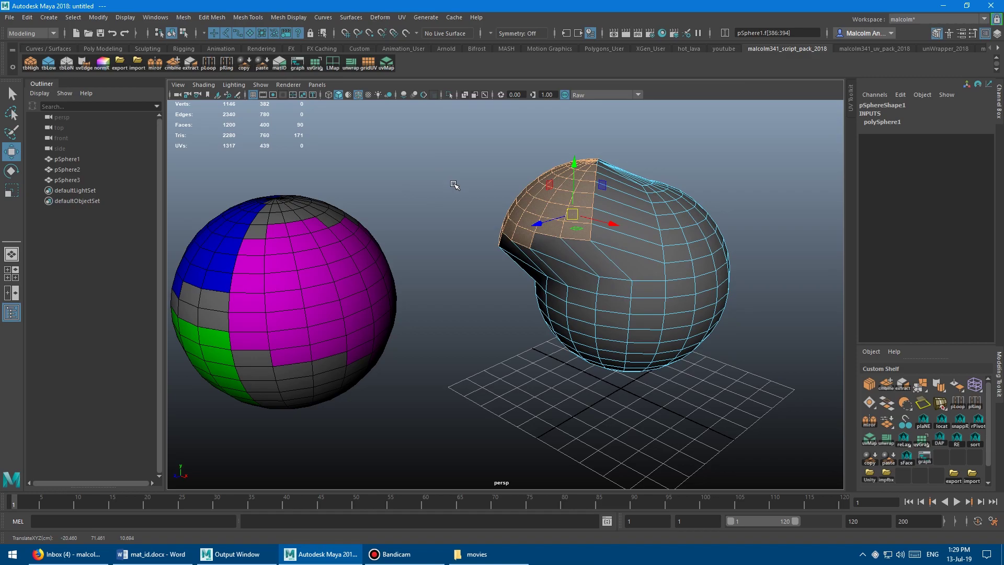
pyautogui.hotkey('ctrl', 'z')
# Copy the magenta material from a single face of pSphere2 with the copy material script.
pyautogui.keyDown('alt'); pyautogui.moveTo(523, 238); pyautogui.dragTo(450, 223); pyautogui.keyUp('alt')
pyautogui.click(423, 226)
pyautogui.moveTo(493, 164); pyautogui.dragTo(489, 189, button='right')
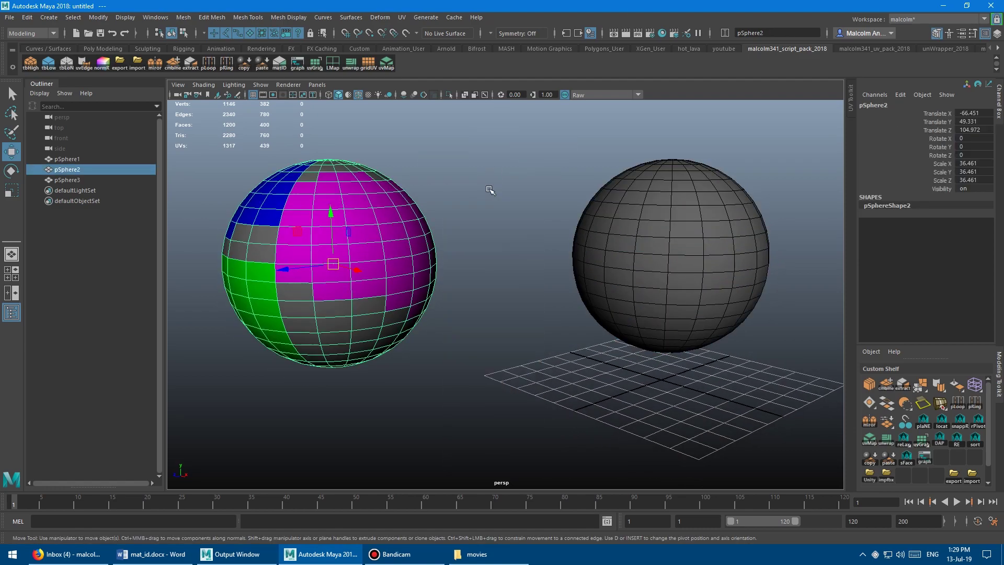
pyautogui.click(395, 227)
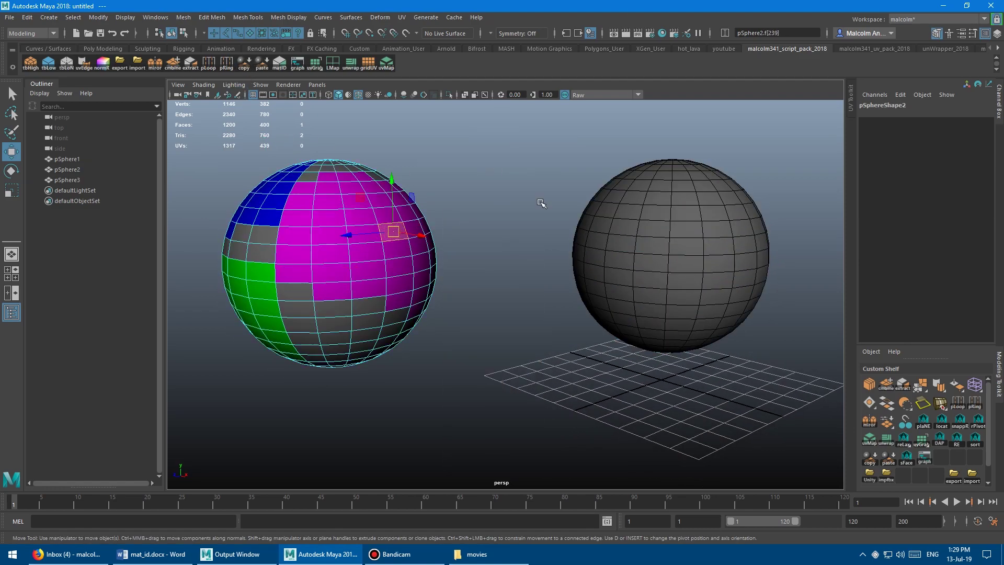
# Select all faces of pSphere1's lambert8 group with the matID script, paste the magenta material onto them and deselect.
pyautogui.click(670, 192)
pyautogui.moveTo(608, 185); pyautogui.dragTo(607, 211, button='right')
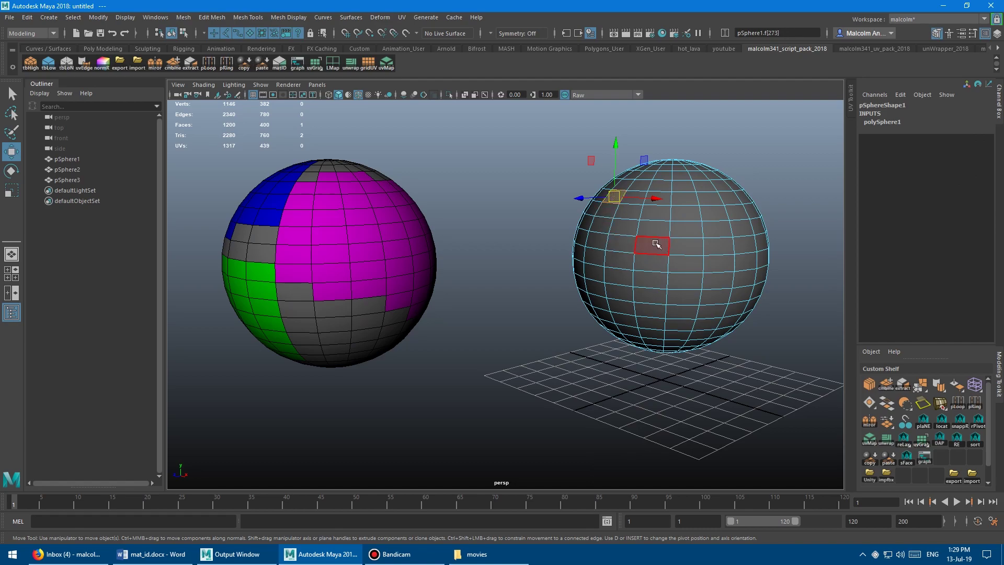
pyautogui.click(653, 244)
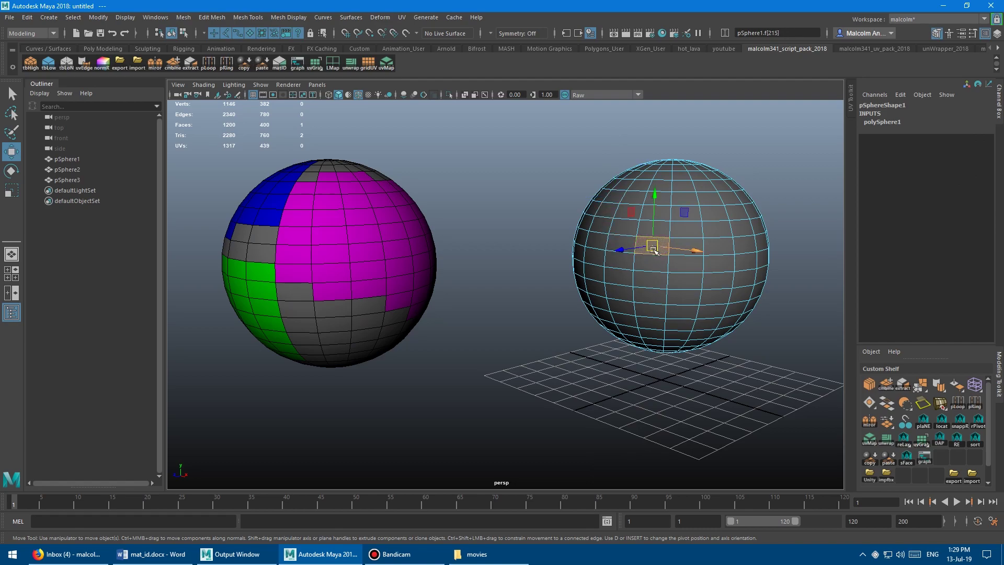
pyautogui.click(278, 64)
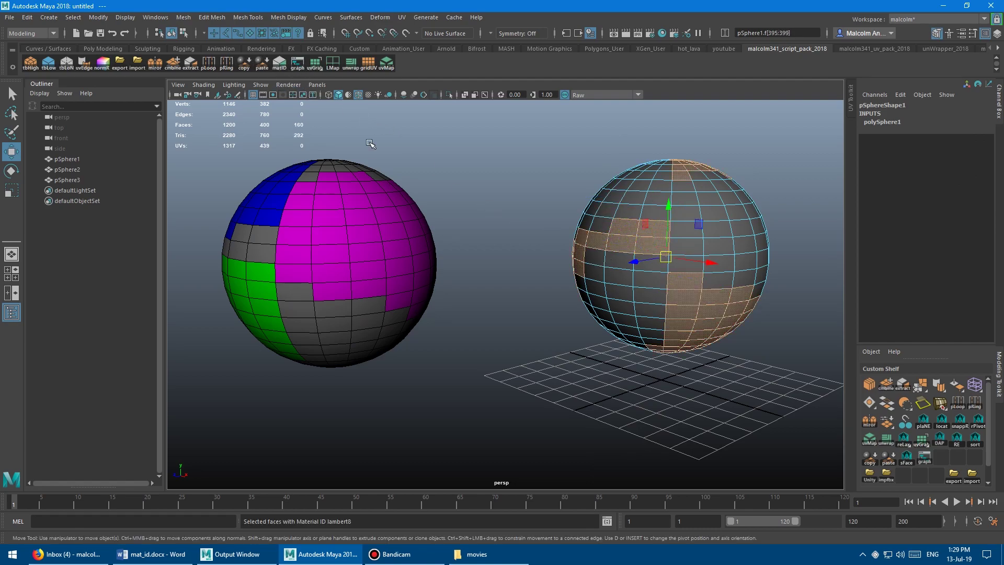
pyautogui.click(262, 64)
pyautogui.click(515, 181)
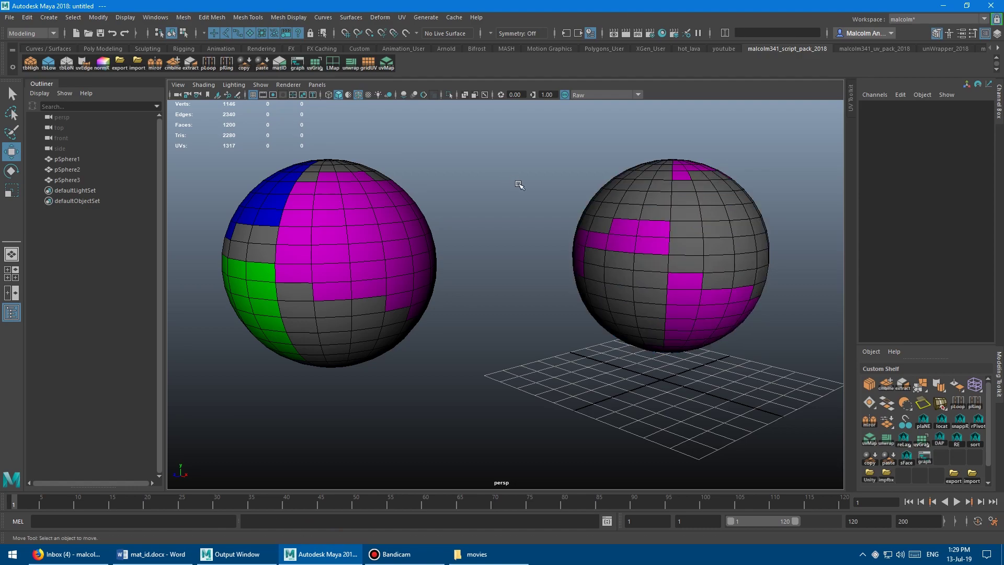
pyautogui.keyDown('alt'); pyautogui.moveTo(523, 188); pyautogui.dragTo(529, 198); pyautogui.keyUp('alt')
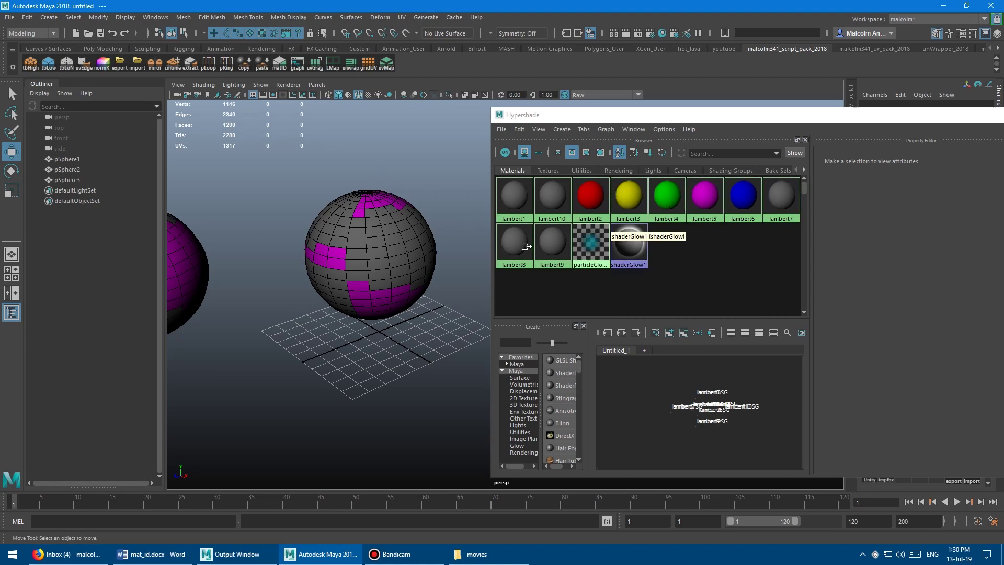
# Select the large grey front patch of pSphere1 with the matID script and assign the red lambert2 material to it from Hypershade.
pyautogui.keyDown('alt'); pyautogui.moveTo(368, 211); pyautogui.dragTo(347, 230, button='middle'); pyautogui.keyUp('alt')
pyautogui.keyDown('alt'); pyautogui.moveTo(346, 230); pyautogui.dragTo(383, 220, button='right'); pyautogui.keyUp('alt')
pyautogui.keyDown('alt'); pyautogui.moveTo(384, 219); pyautogui.dragTo(378, 225); pyautogui.keyUp('alt')
pyautogui.keyDown('alt'); pyautogui.moveTo(379, 225); pyautogui.dragTo(395, 216, button='right'); pyautogui.keyUp('alt')
pyautogui.keyDown('alt'); pyautogui.moveTo(395, 216); pyautogui.dragTo(401, 218, button='middle'); pyautogui.keyUp('alt')
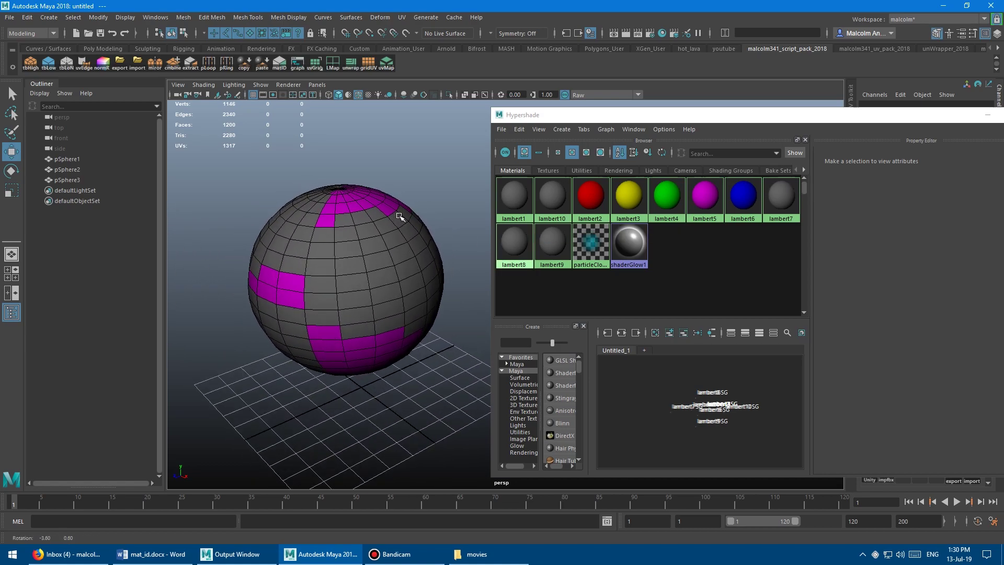
pyautogui.click(370, 233)
pyautogui.moveTo(383, 227); pyautogui.dragTo(382, 245, button='right')
pyautogui.click(376, 243)
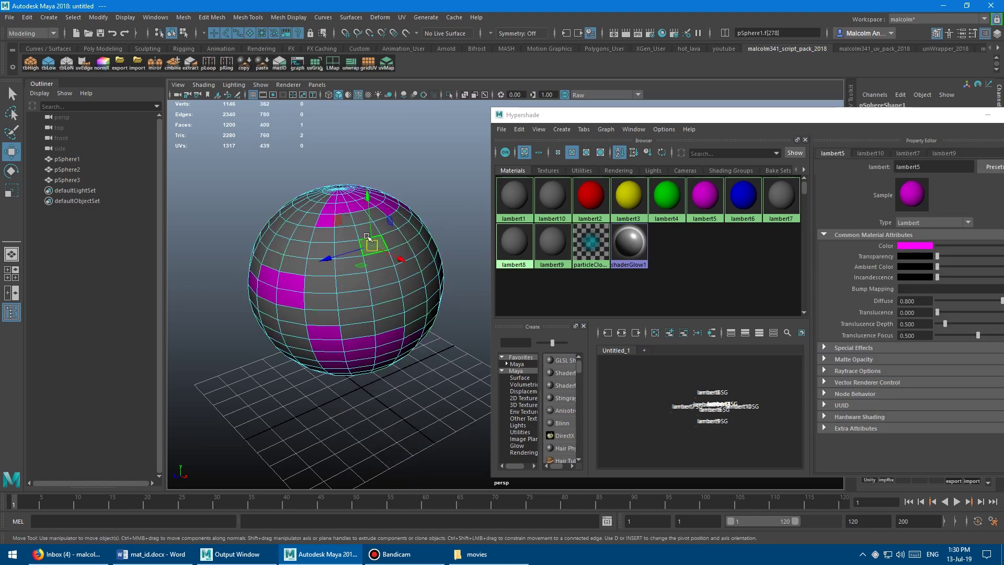
pyautogui.click(277, 65)
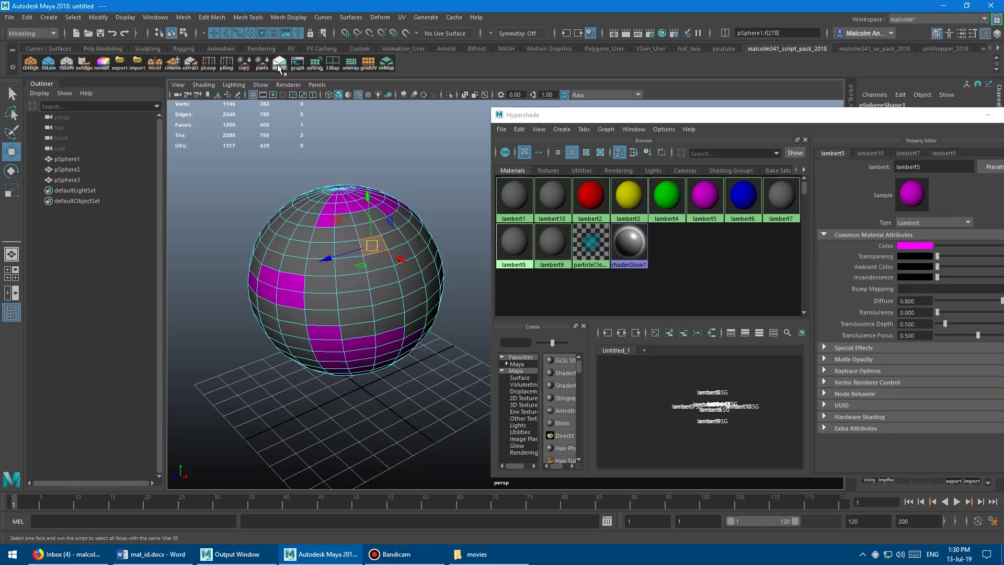
pyautogui.rightClick(591, 199)
pyautogui.click(590, 169)
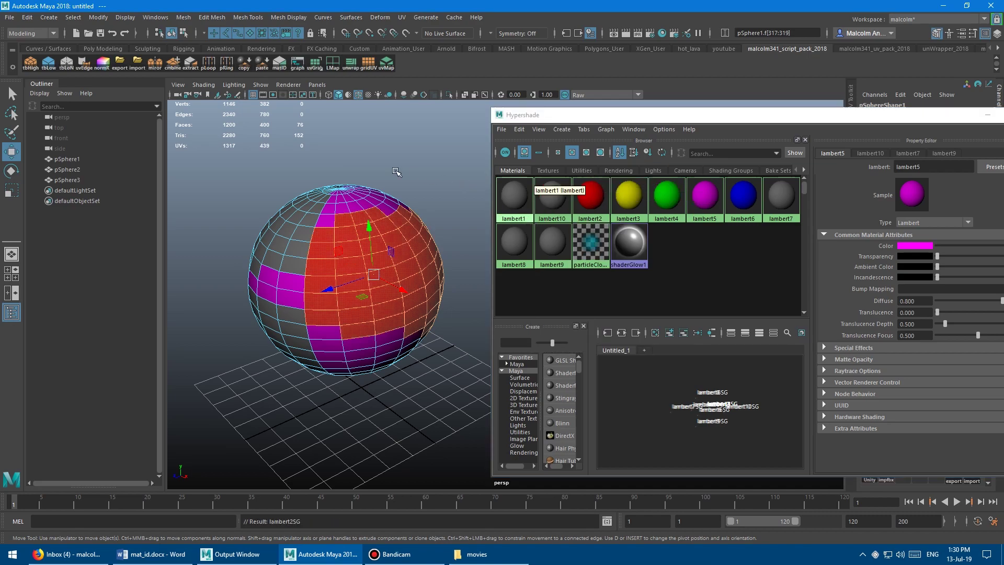
pyautogui.click(407, 187)
pyautogui.keyDown('alt'); pyautogui.moveTo(407, 187); pyautogui.dragTo(349, 188); pyautogui.keyUp('alt')
pyautogui.keyDown('alt'); pyautogui.moveTo(349, 188); pyautogui.dragTo(400, 185, button='right'); pyautogui.keyUp('alt')
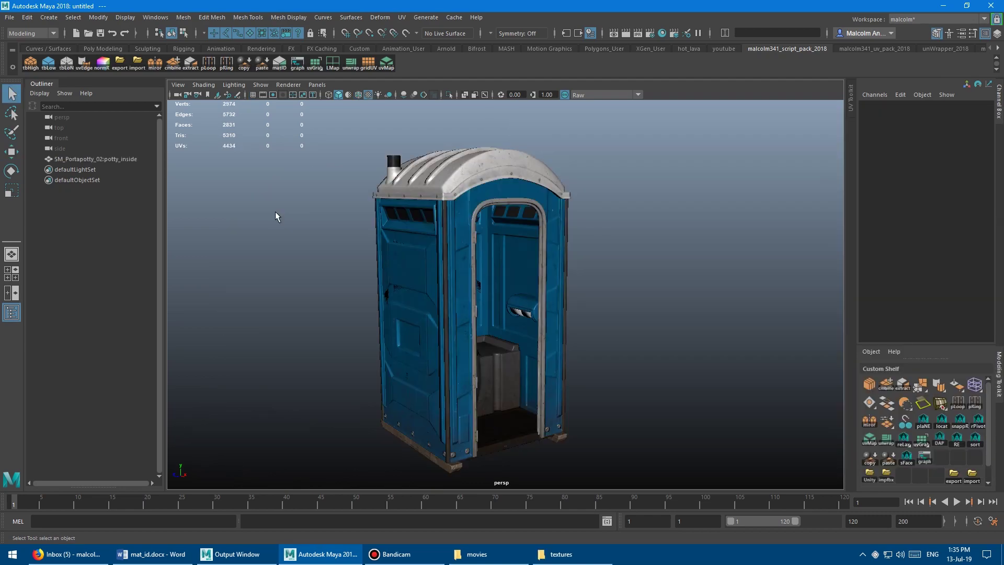
# In face mode, select connected parts of the portable toilet in turn, including the outer body, paper holder, tank and inner wall.
pyautogui.keyDown('alt'); pyautogui.moveTo(372, 217); pyautogui.dragTo(463, 161); pyautogui.keyUp('alt')
pyautogui.keyDown('alt'); pyautogui.moveTo(406, 234); pyautogui.dragTo(587, 330); pyautogui.keyUp('alt')
pyautogui.keyDown('alt'); pyautogui.moveTo(451, 305); pyautogui.dragTo(419, 262); pyautogui.keyUp('alt')
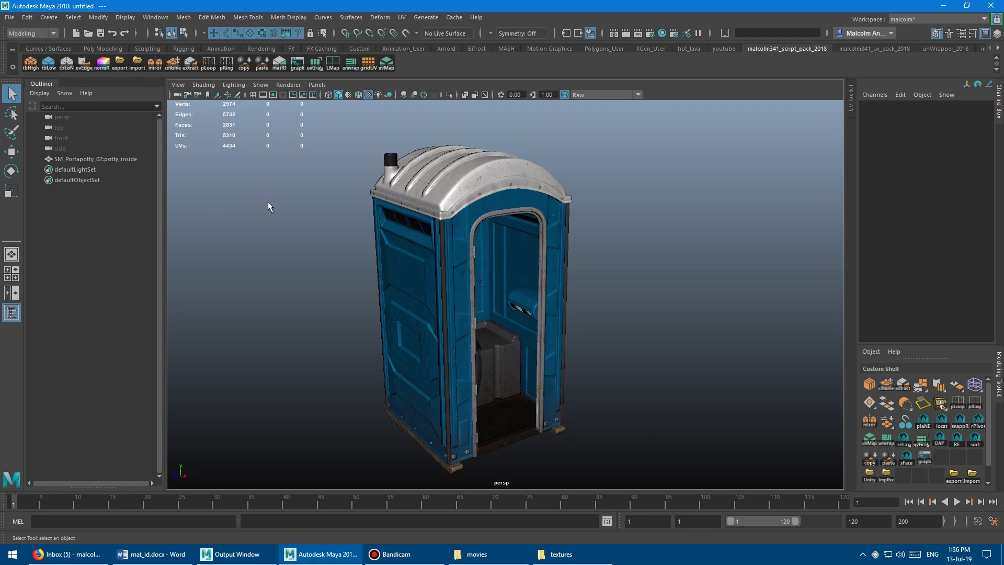
pyautogui.click(467, 195)
pyautogui.moveTo(461, 178); pyautogui.dragTo(462, 209, button='right')
pyautogui.doubleClick(460, 189)
pyautogui.click(464, 224)
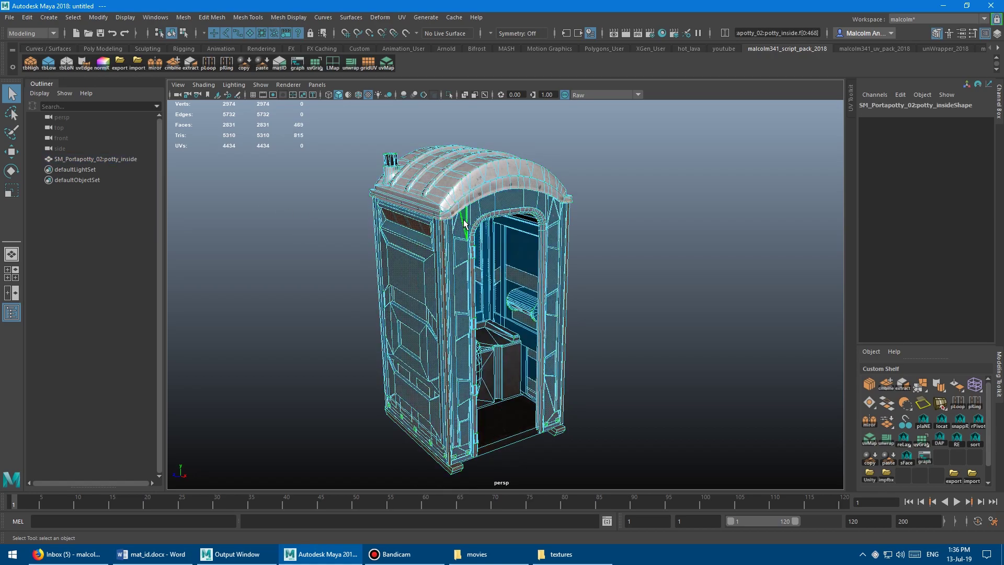
pyautogui.doubleClick(523, 302)
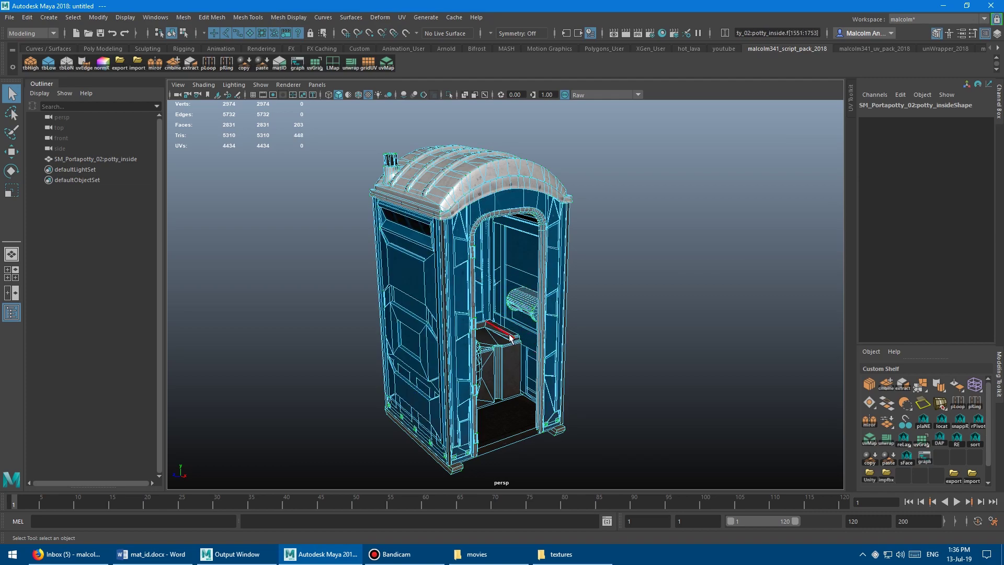
pyautogui.doubleClick(507, 333)
pyautogui.doubleClick(523, 332)
pyautogui.doubleClick(487, 259)
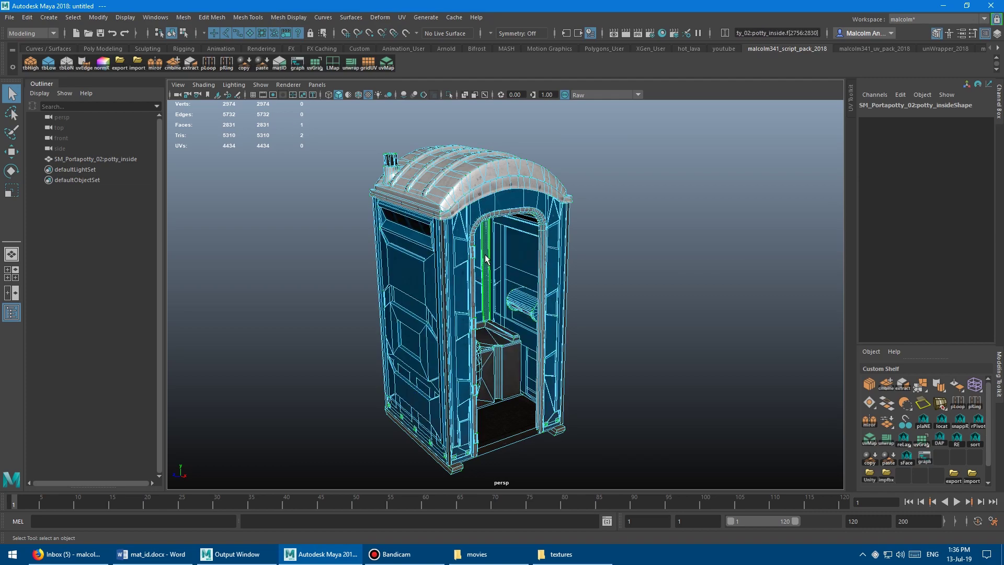
pyautogui.keyDown('alt'); pyautogui.moveTo(459, 281); pyautogui.dragTo(513, 247); pyautogui.keyUp('alt')
pyautogui.doubleClick(454, 264)
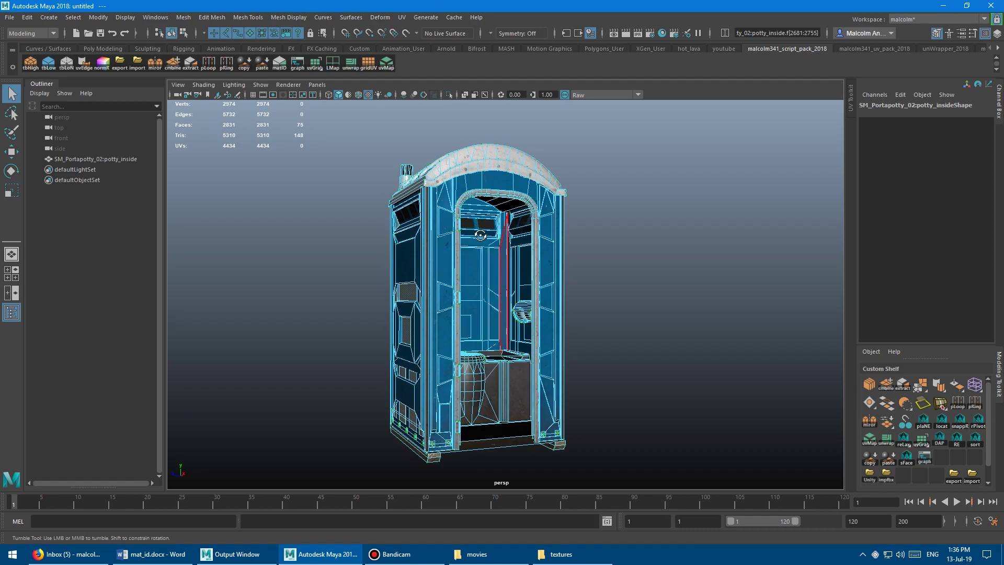
# Clear the face selection and examine the portable toilet's interior through the door opening.
pyautogui.moveTo(479, 230)
pyautogui.keyDown('alt'); pyautogui.mouseDown()
pyautogui.moveTo(486, 238)
pyautogui.moveTo(476, 247)
pyautogui.moveTo(467, 238)
pyautogui.mouseUp(); pyautogui.keyUp('alt')
pyautogui.hotkey('alt', 'd')
pyautogui.keyDown('alt'); pyautogui.moveTo(468, 239); pyautogui.dragTo(458, 215, button='middle'); pyautogui.keyUp('alt')
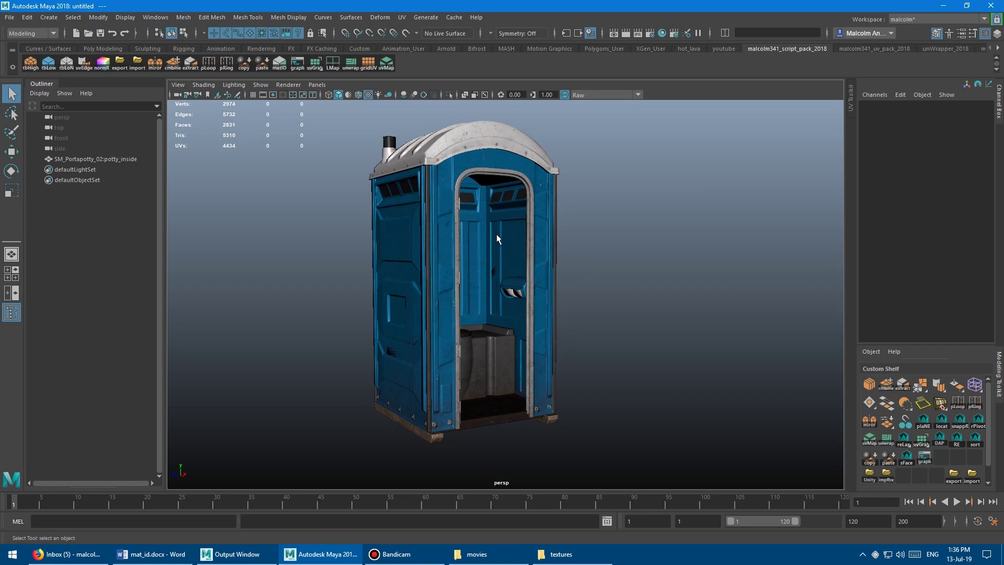
pyautogui.keyDown('alt'); pyautogui.moveTo(520, 228); pyautogui.dragTo(476, 243); pyautogui.keyUp('alt')
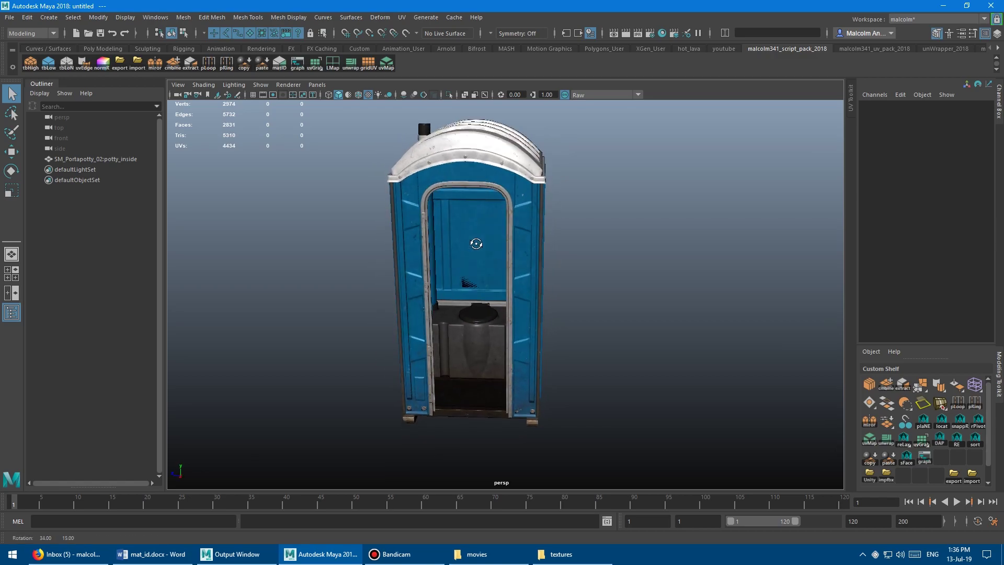
pyautogui.keyDown('alt'); pyautogui.moveTo(477, 243); pyautogui.dragTo(547, 228, button='right'); pyautogui.keyUp('alt')
pyautogui.scroll(5, 547, 228)
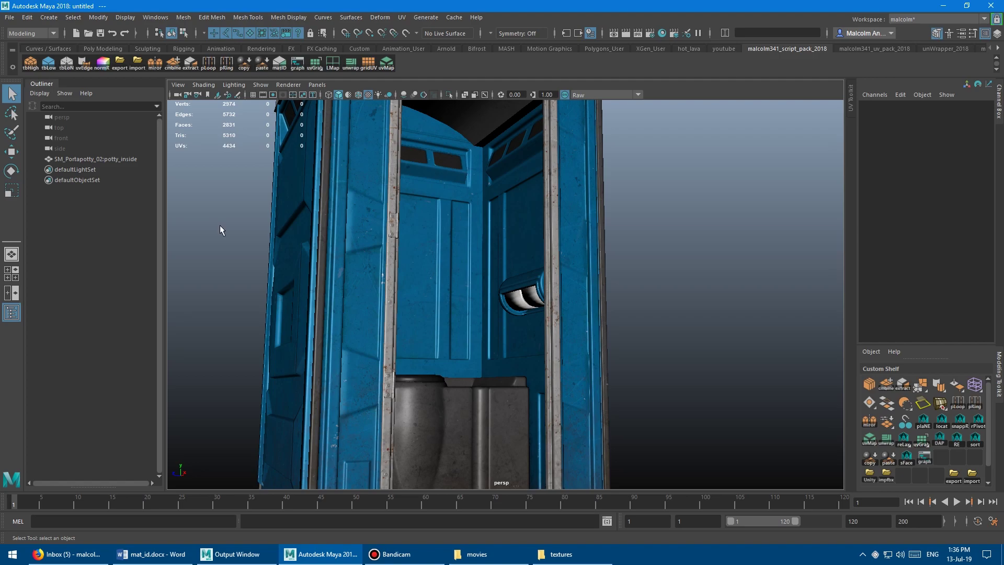
# Select a blue face on the portable toilet's outer front and use the matID script to select all faces sharing its material.
pyautogui.keyDown('alt'); pyautogui.moveTo(484, 233); pyautogui.dragTo(334, 213, button='right'); pyautogui.keyUp('alt')
pyautogui.keyDown('alt'); pyautogui.moveTo(334, 213); pyautogui.dragTo(431, 231); pyautogui.keyUp('alt')
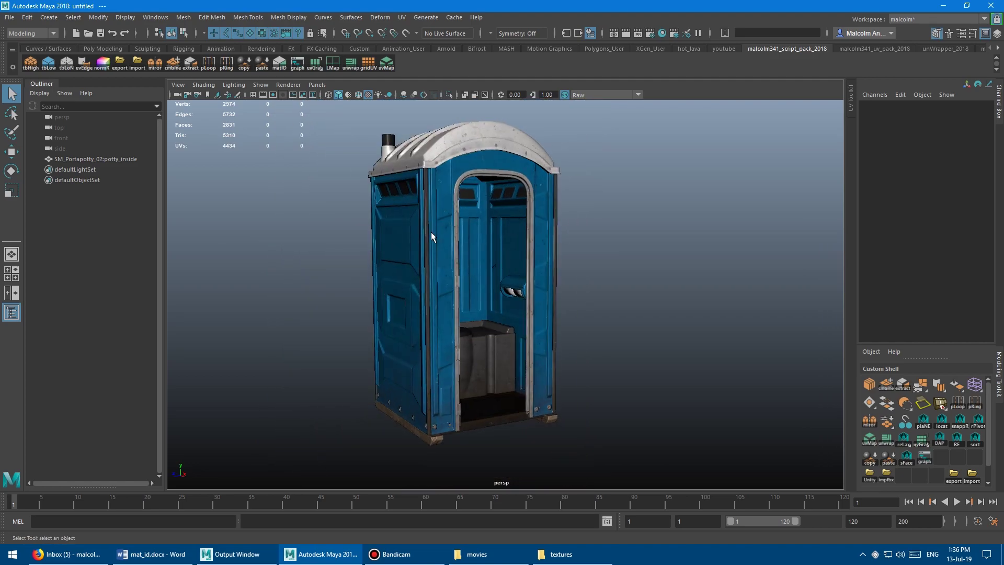
pyautogui.moveTo(435, 195); pyautogui.dragTo(435, 224, button='right')
pyautogui.click(441, 209)
pyautogui.keyDown('alt'); pyautogui.moveTo(446, 242); pyautogui.dragTo(440, 264); pyautogui.keyUp('alt')
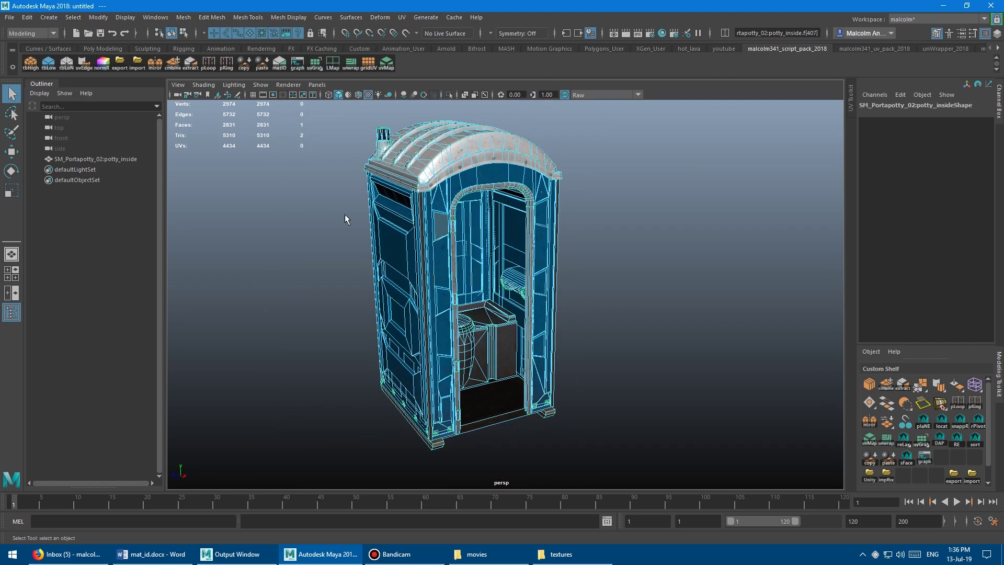
pyautogui.click(280, 64)
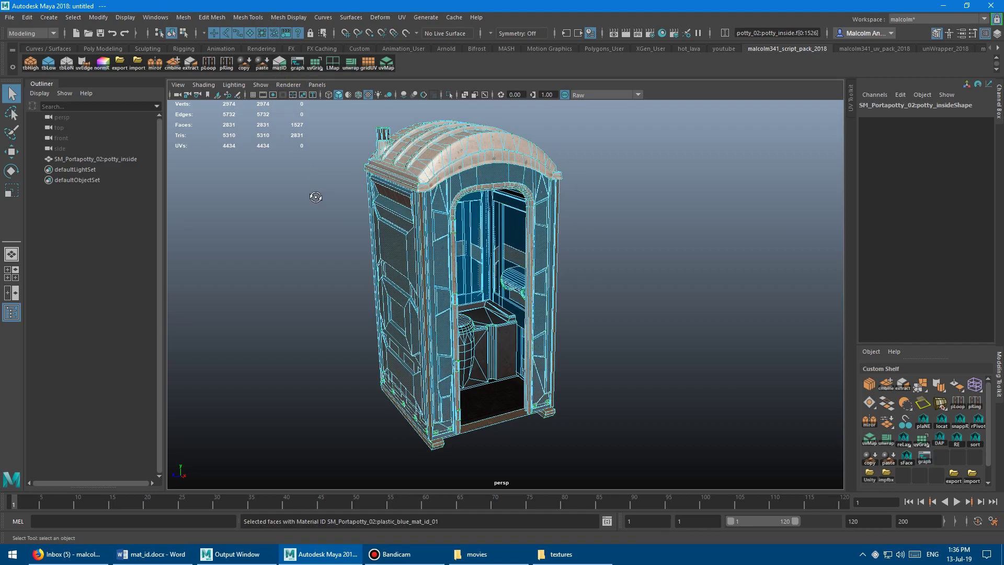
# Move the selected outer-shell faces away from the interior and undo the move.
pyautogui.moveTo(316, 197)
pyautogui.keyDown('alt'); pyautogui.mouseDown()
pyautogui.moveTo(280, 199)
pyautogui.moveTo(306, 200)
pyautogui.mouseUp(); pyautogui.keyUp('alt')
pyautogui.press('w')
pyautogui.moveTo(343, 189); pyautogui.dragTo(177, 133, button='middle')
pyautogui.hotkey('ctrl', 'z')
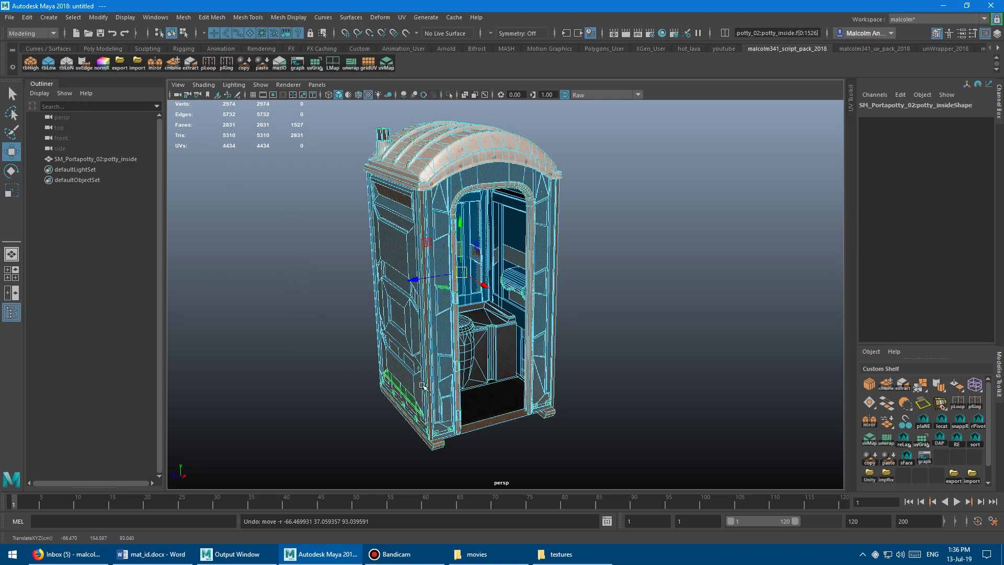
# Replace the selection with an inner back wall face and select all interior faces of the same material with the matID script.
pyautogui.moveTo(377, 244)
pyautogui.keyDown('alt'); pyautogui.mouseDown()
pyautogui.moveTo(325, 241)
pyautogui.moveTo(290, 218)
pyautogui.moveTo(351, 208)
pyautogui.moveTo(298, 211)
pyautogui.moveTo(328, 215)
pyautogui.moveTo(363, 250)
pyautogui.mouseUp(); pyautogui.keyUp('alt')
pyautogui.click(319, 216)
pyautogui.click(442, 240)
pyautogui.moveTo(637, 187); pyautogui.dragTo(628, 222, button='right')
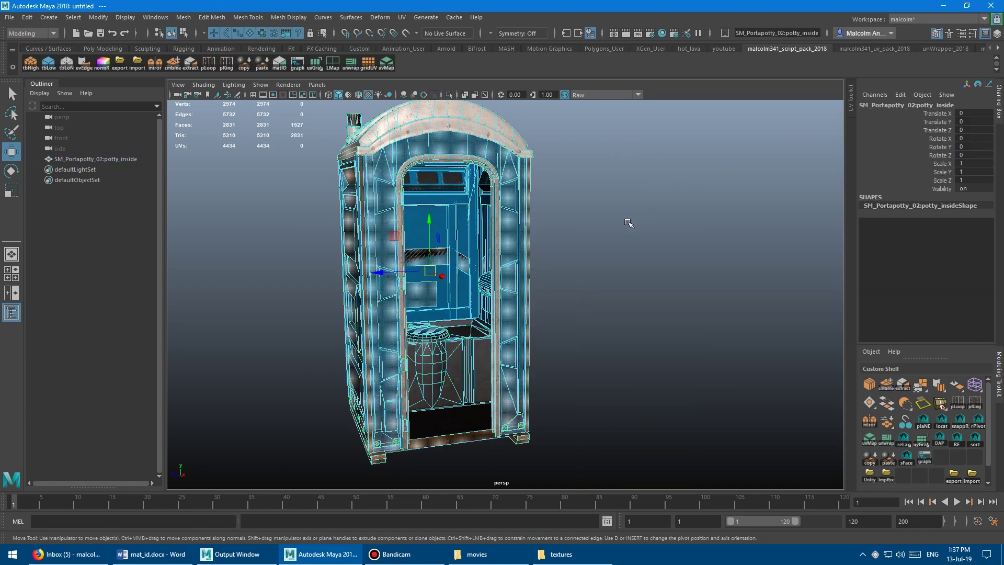
pyautogui.click(453, 214)
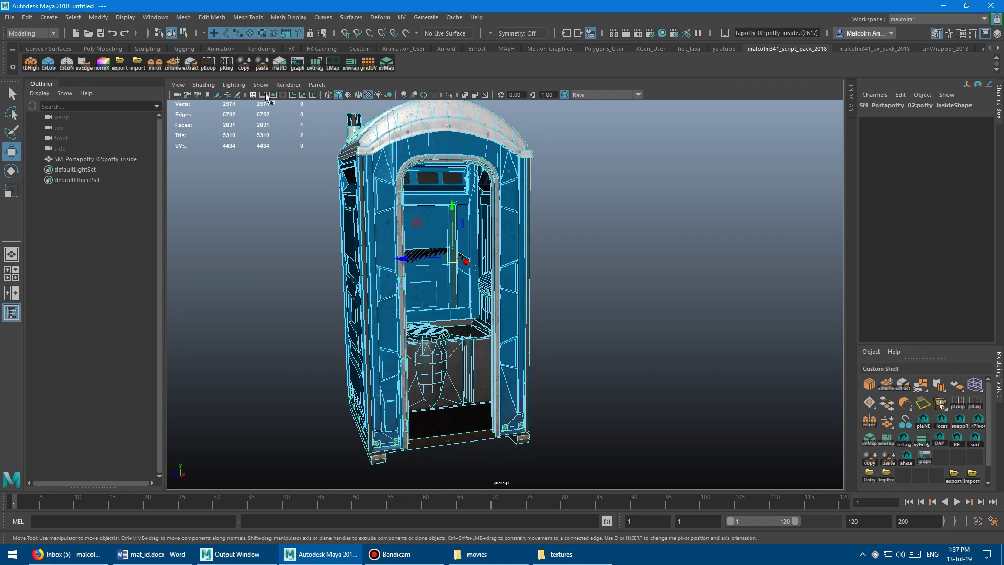
pyautogui.click(280, 63)
pyautogui.keyDown('alt'); pyautogui.moveTo(314, 194); pyautogui.dragTo(298, 193); pyautogui.keyUp('alt')
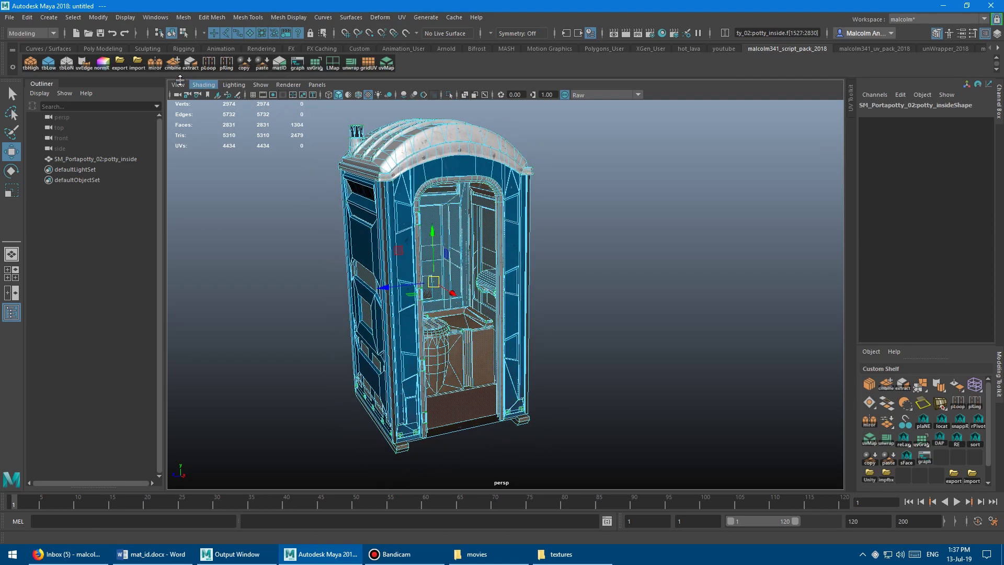
# Extract the selected interior faces into a separate object, test-move it out of the shell and undo the move.
pyautogui.click(191, 64)
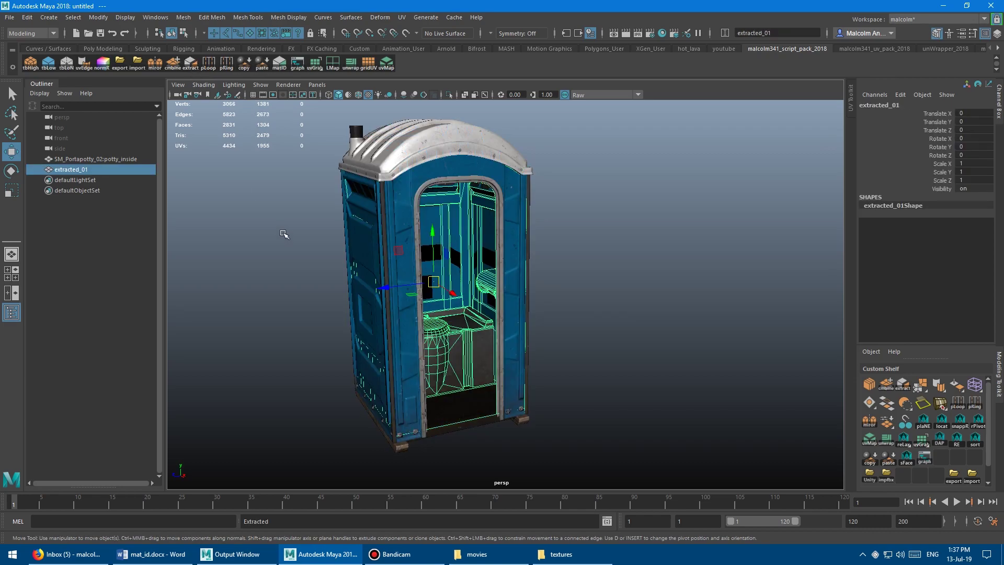
pyautogui.moveTo(421, 306); pyautogui.dragTo(613, 290)
pyautogui.hotkey('ctrl', 'z')
# Isolate the extracted interior object and examine its walls, tank and paper holder.
pyautogui.keyDown('alt'); pyautogui.moveTo(579, 324); pyautogui.dragTo(449, 330); pyautogui.keyUp('alt')
pyautogui.hotkey('ctrl', '1')
pyautogui.keyDown('alt'); pyautogui.moveTo(449, 329); pyautogui.dragTo(589, 317, button='right'); pyautogui.keyUp('alt')
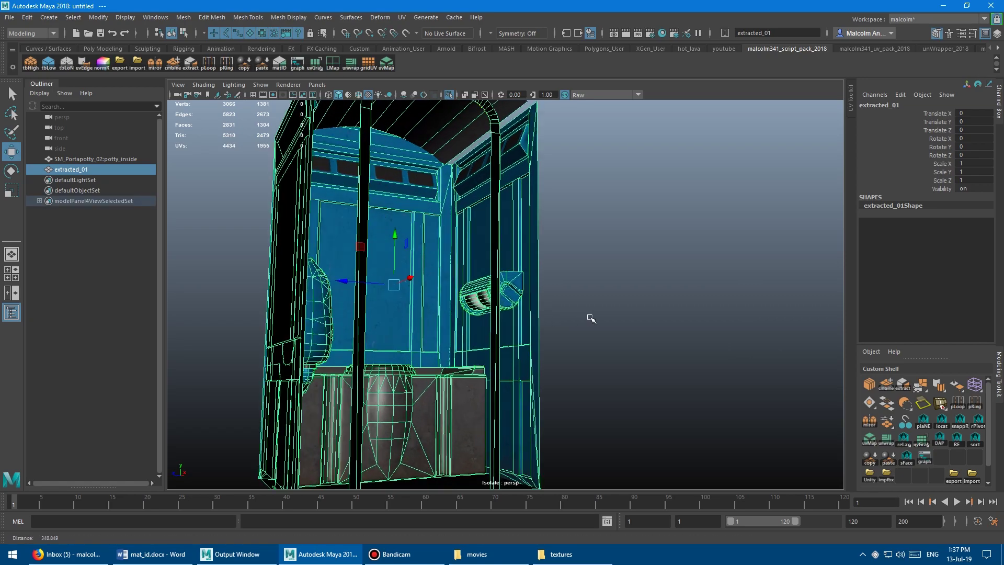
pyautogui.keyDown('alt'); pyautogui.moveTo(590, 317); pyautogui.dragTo(576, 290); pyautogui.keyUp('alt')
pyautogui.keyDown('alt'); pyautogui.moveTo(577, 289); pyautogui.dragTo(590, 291, button='right'); pyautogui.keyUp('alt')
pyautogui.scroll(3, 590, 291)
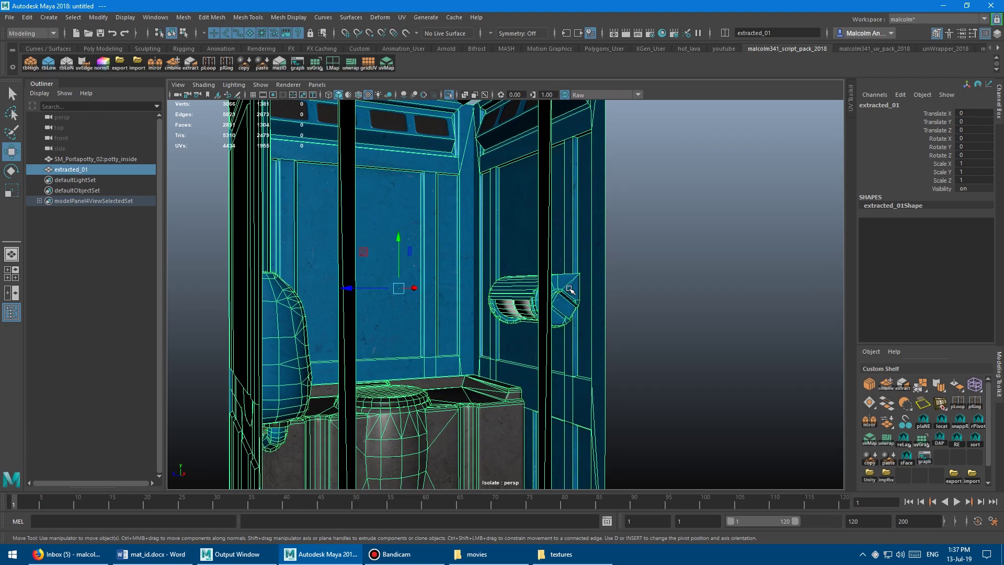
pyautogui.scroll(1, 570, 289)
pyautogui.scroll(-2, 594, 280)
pyautogui.keyDown('alt'); pyautogui.moveTo(595, 281); pyautogui.dragTo(532, 292); pyautogui.keyUp('alt')
# Open the UV Editor and examine the extracted interior's UV layout beside the texture tile, alongside the model.
pyautogui.hotkey('ctrl', 'u')
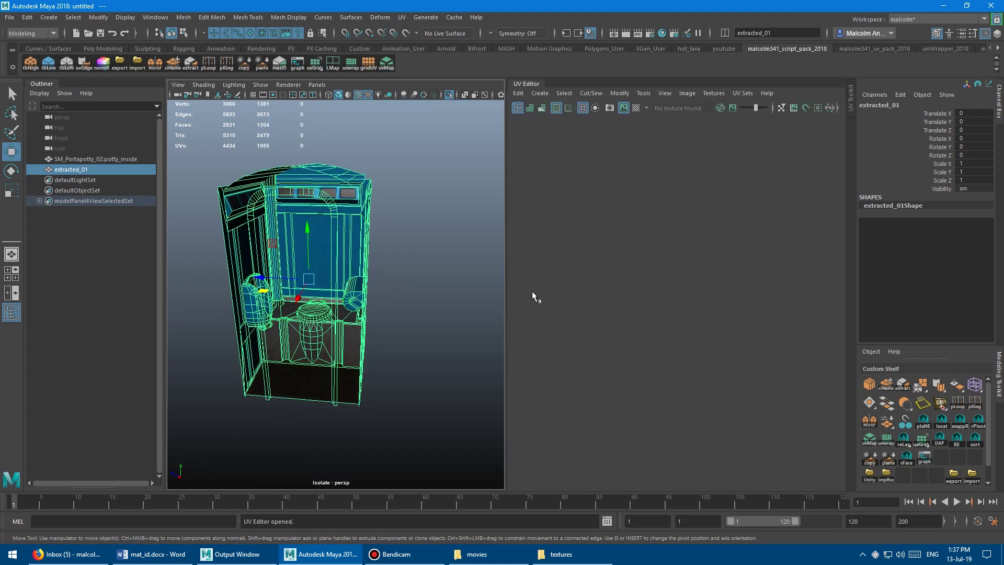
pyautogui.scroll(-1, 606, 282)
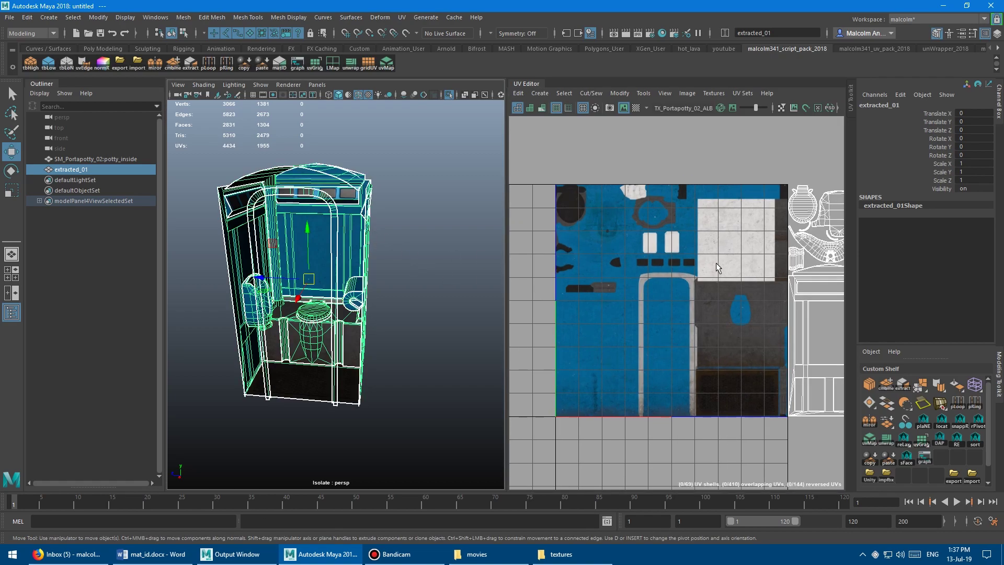
pyautogui.scroll(-2, 727, 264)
pyautogui.keyDown('alt'); pyautogui.moveTo(725, 259); pyautogui.dragTo(563, 254, button='middle'); pyautogui.keyUp('alt')
pyautogui.scroll(1, 607, 244)
pyautogui.scroll(-1, 679, 260)
pyautogui.scroll(-1, 672, 228)
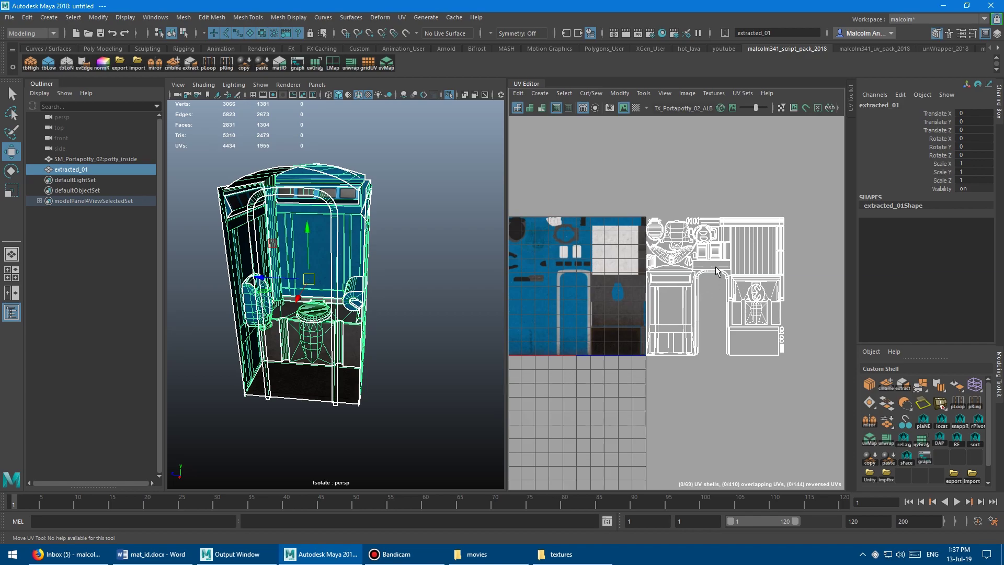
pyautogui.keyDown('alt'); pyautogui.moveTo(356, 224); pyautogui.dragTo(428, 231); pyautogui.keyUp('alt')
pyautogui.scroll(3, 427, 234)
pyautogui.scroll(-3, 425, 224)
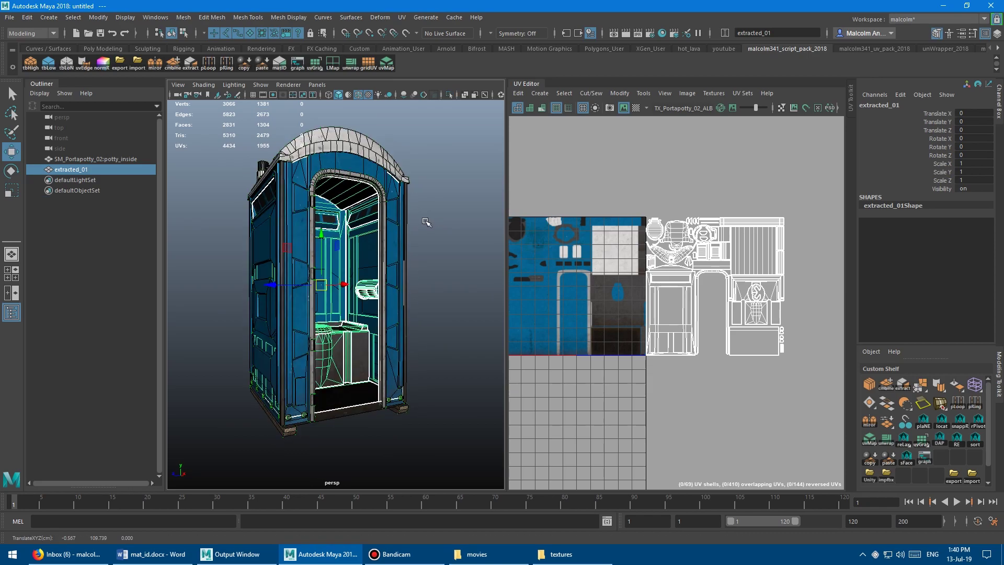
pyautogui.keyDown('alt'); pyautogui.moveTo(425, 221); pyautogui.dragTo(413, 206); pyautogui.keyUp('alt')
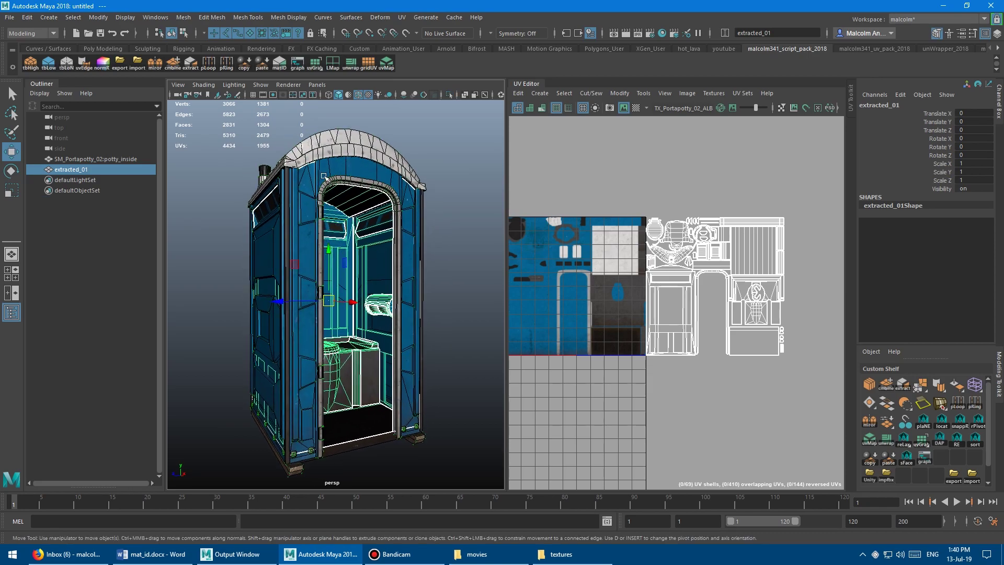
# Add SM_Portapotty_02:potty_inside to the selection and combine it with extracted_01 into one mesh.
pyautogui.keyDown('ctrl'); pyautogui.click(109, 159); pyautogui.keyUp('ctrl')
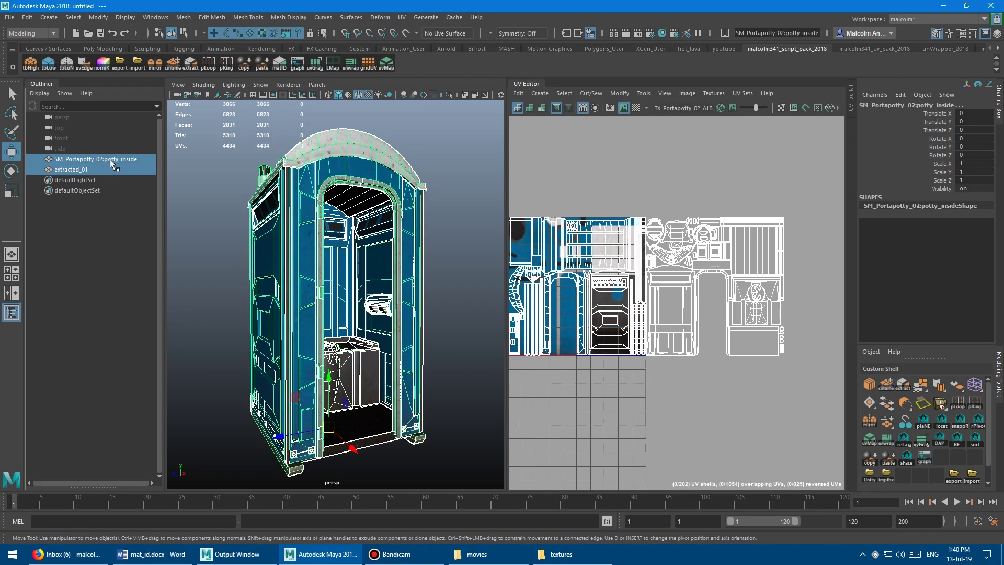
pyautogui.click(174, 65)
pyautogui.keyDown('alt'); pyautogui.moveTo(314, 188); pyautogui.dragTo(368, 186); pyautogui.keyUp('alt')
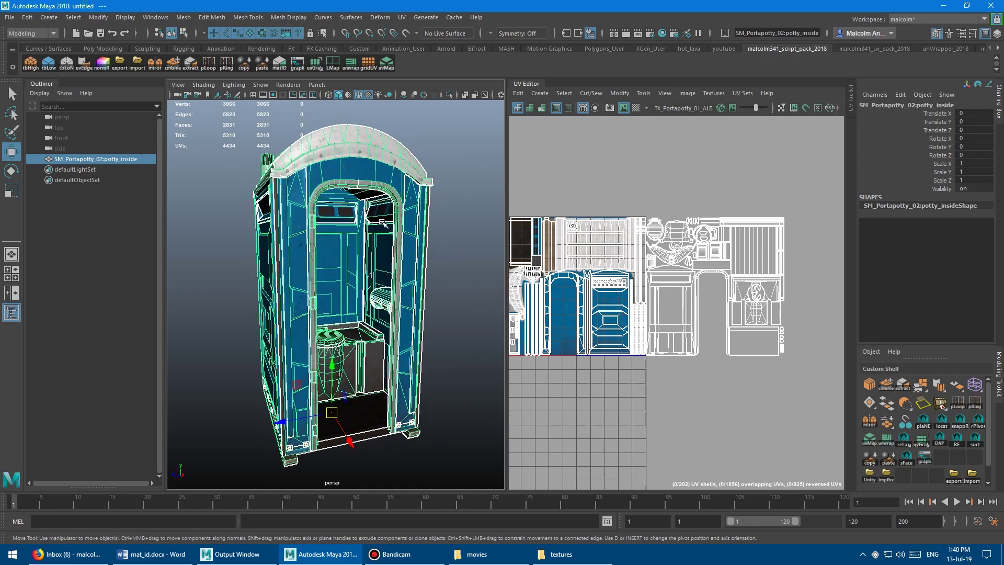
pyautogui.keyDown('alt'); pyautogui.moveTo(416, 216); pyautogui.dragTo(355, 212, button='right'); pyautogui.keyUp('alt')
pyautogui.keyDown('alt'); pyautogui.moveTo(356, 212); pyautogui.dragTo(291, 211); pyautogui.keyUp('alt')
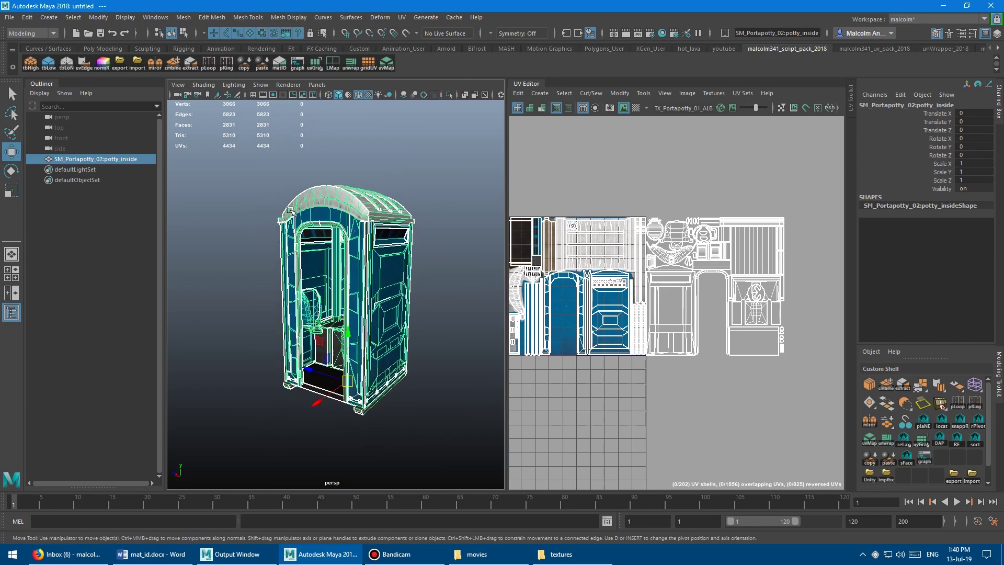
pyautogui.keyDown('alt'); pyautogui.moveTo(301, 211); pyautogui.dragTo(401, 212, button='right'); pyautogui.keyUp('alt')
pyautogui.keyDown('alt'); pyautogui.moveTo(361, 210); pyautogui.dragTo(419, 209); pyautogui.keyUp('alt')
pyautogui.keyDown('alt'); pyautogui.moveTo(419, 209); pyautogui.dragTo(350, 204, button='right'); pyautogui.keyUp('alt')
pyautogui.keyDown('alt'); pyautogui.moveTo(345, 203); pyautogui.dragTo(387, 201); pyautogui.keyUp('alt')
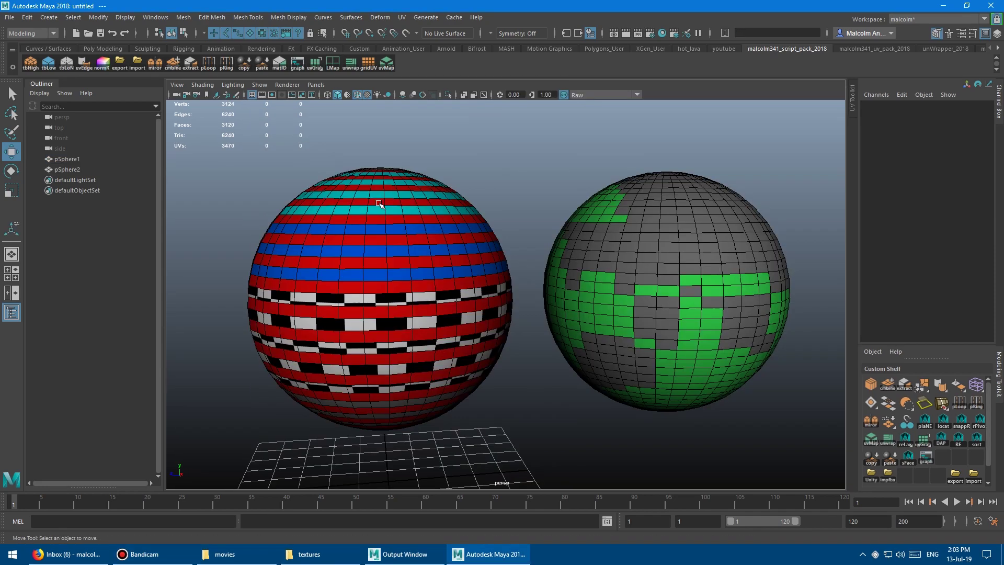
# Select pSphere1's cyan, red, blue and checkered face groups in turn with the matID script.
pyautogui.click(381, 205)
pyautogui.press('q')
pyautogui.click(280, 63)
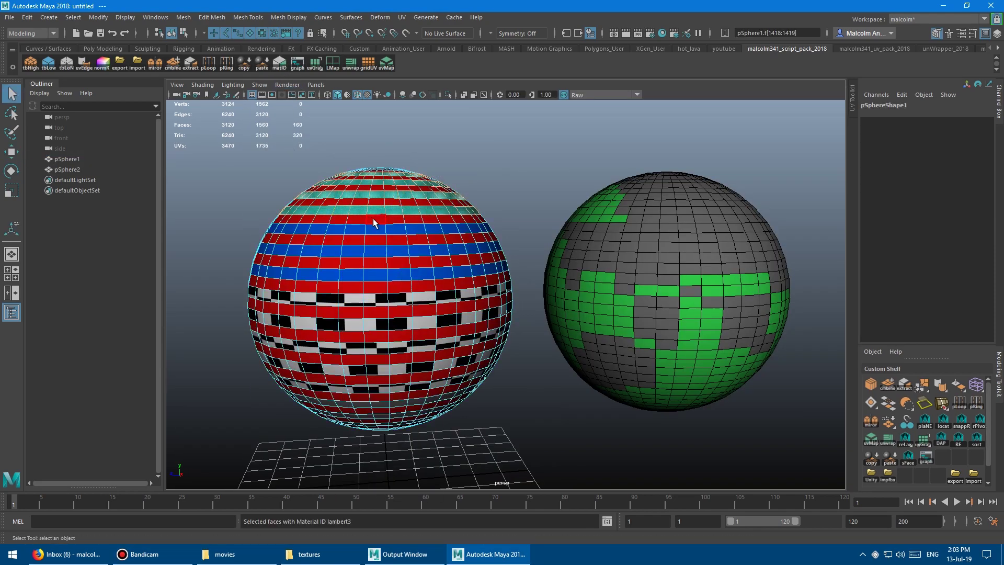
pyautogui.click(374, 223)
pyautogui.click(280, 68)
pyautogui.click(356, 234)
pyautogui.click(280, 68)
pyautogui.click(349, 299)
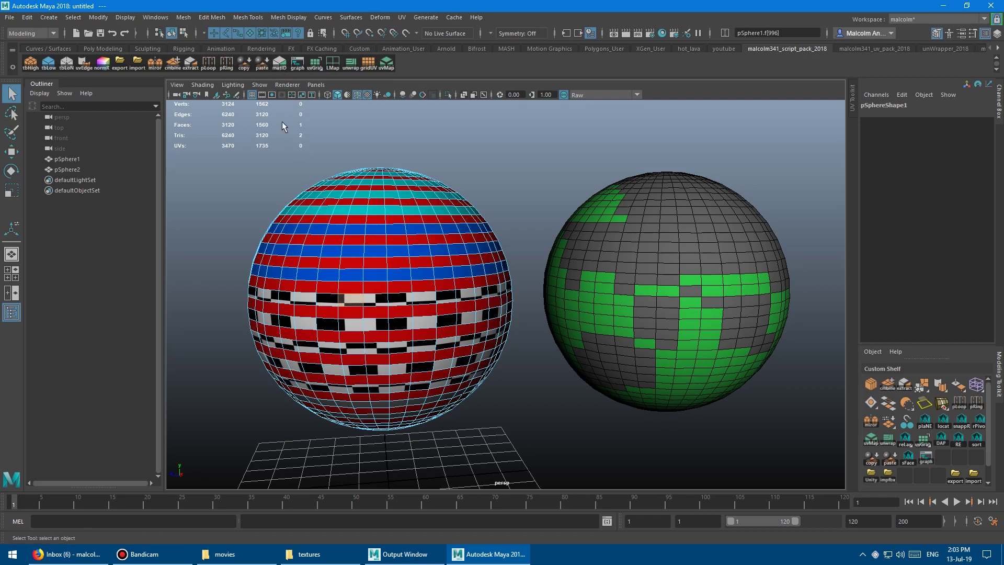
pyautogui.click(278, 66)
# In face mode on pSphere2, select the grey face group and the green face group in turn with the matID script.
pyautogui.click(627, 197)
pyautogui.moveTo(629, 197); pyautogui.dragTo(629, 224, button='right')
pyautogui.click(644, 210)
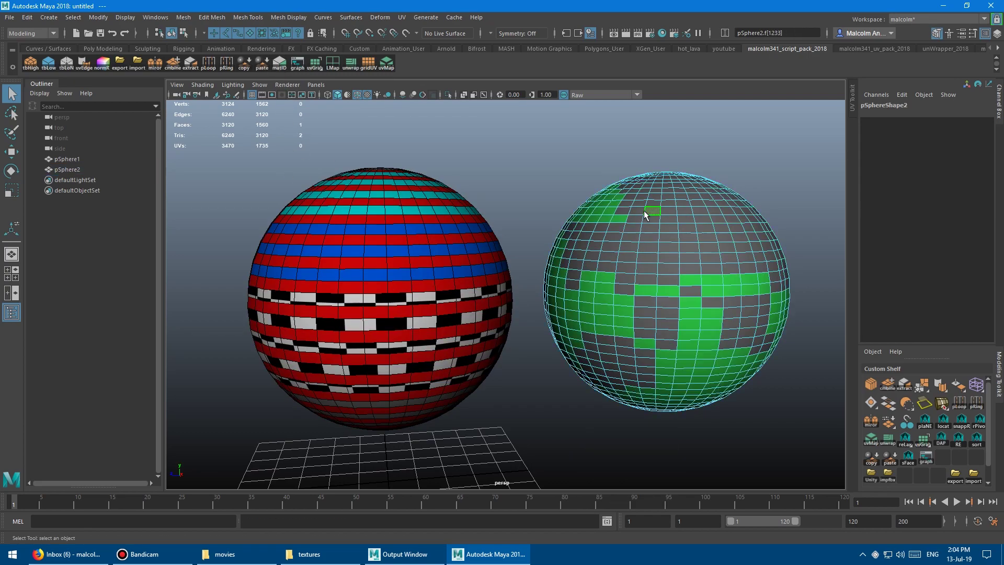
pyautogui.click(279, 62)
pyautogui.click(600, 213)
pyautogui.click(280, 63)
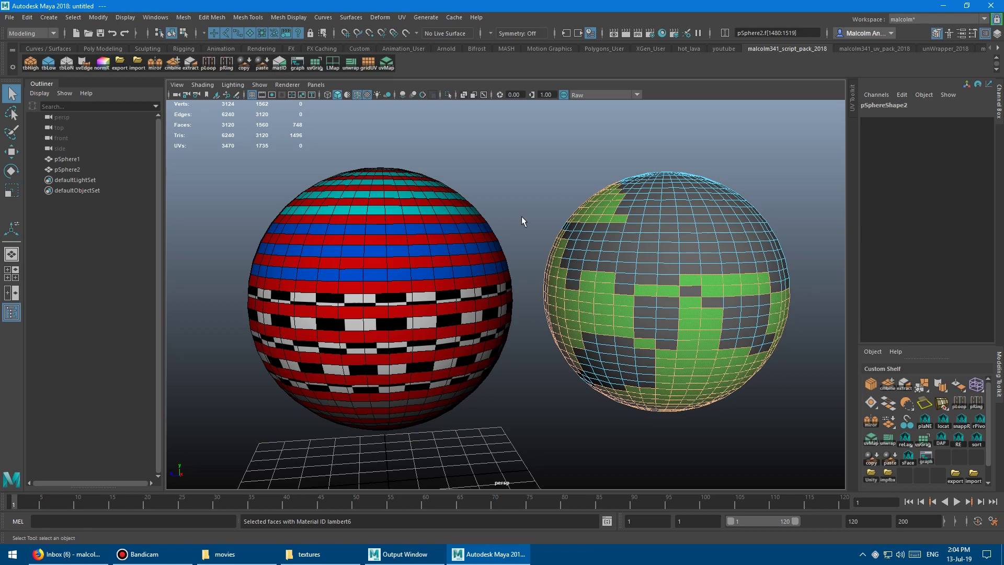
# Copy the green material from pSphere2 and paste it onto all of pSphere1's blue stripe faces, selected with the matID script.
pyautogui.click(601, 217)
pyautogui.click(248, 68)
pyautogui.click(349, 228)
pyautogui.moveTo(358, 195); pyautogui.dragTo(359, 230, button='right')
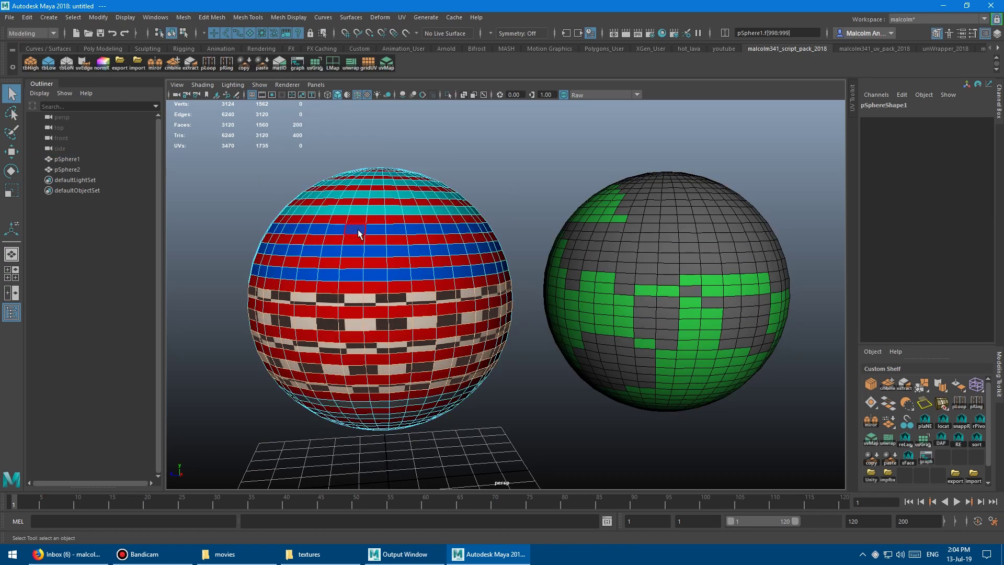
pyautogui.click(359, 230)
pyautogui.click(280, 63)
pyautogui.click(262, 64)
# Copy the grey material from a pSphere2 face and paste it onto all red stripe faces of pSphere1, selected with matID.
pyautogui.click(648, 214)
pyautogui.moveTo(648, 214); pyautogui.dragTo(649, 242, button='right')
pyautogui.click(650, 227)
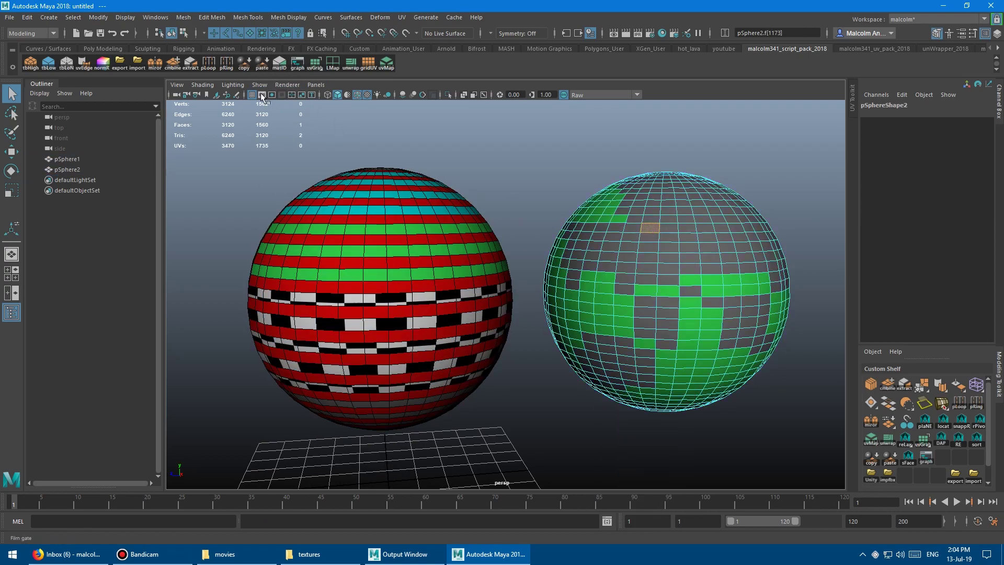
pyautogui.click(358, 287)
pyautogui.click(262, 63)
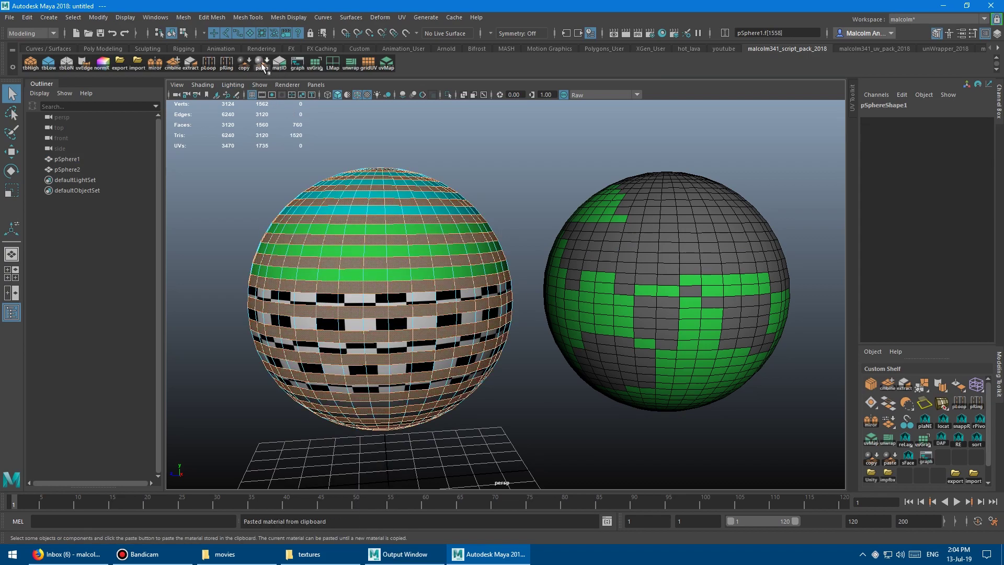
# Copy pSphere1's checker material, paste it onto all grey faces of pSphere2 selected with matID, and clear the selection.
pyautogui.click(397, 298)
pyautogui.click(244, 64)
pyautogui.click(658, 204)
pyautogui.moveTo(658, 205); pyautogui.dragTo(657, 230, button='right')
pyautogui.click(651, 219)
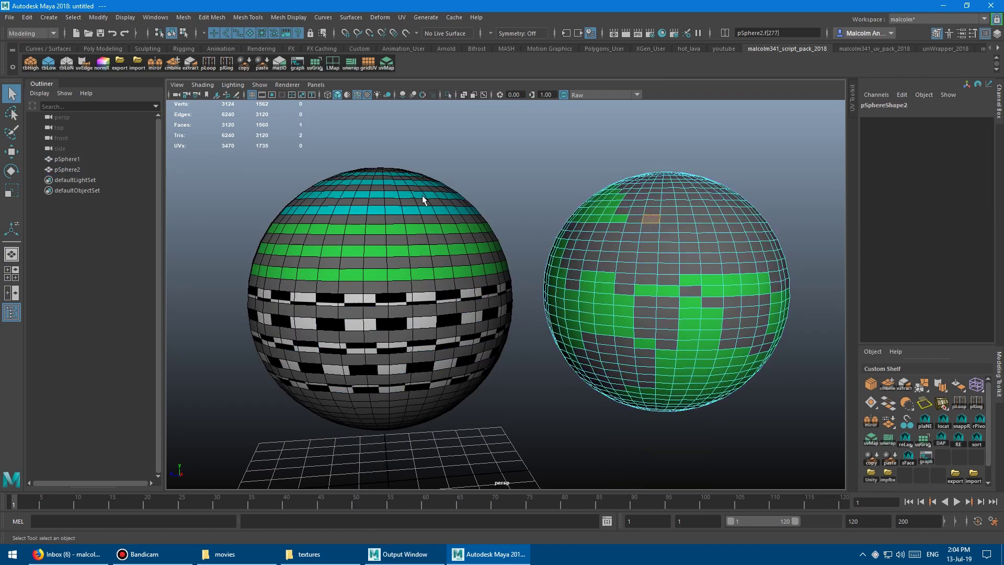
pyautogui.click(262, 62)
pyautogui.click(529, 168)
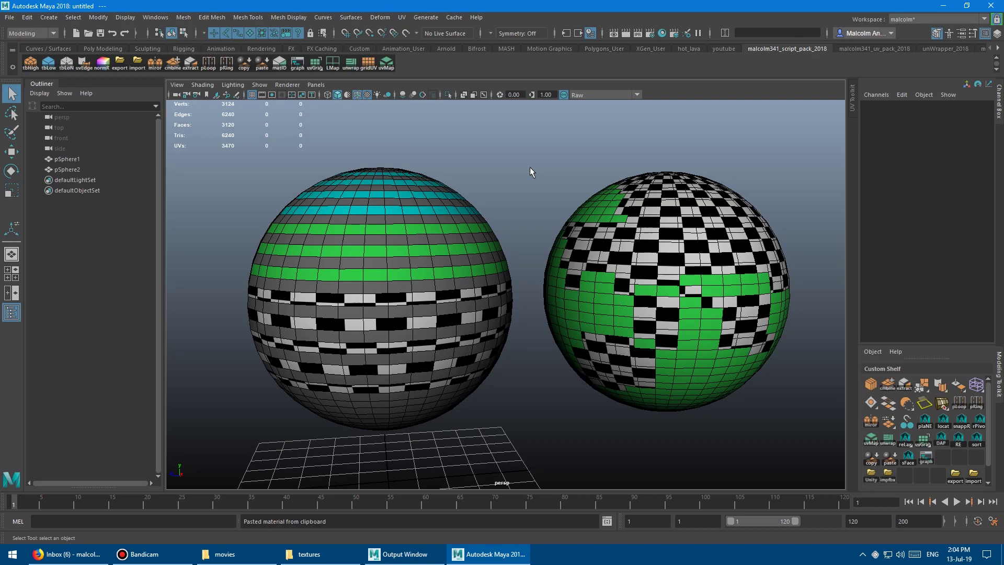